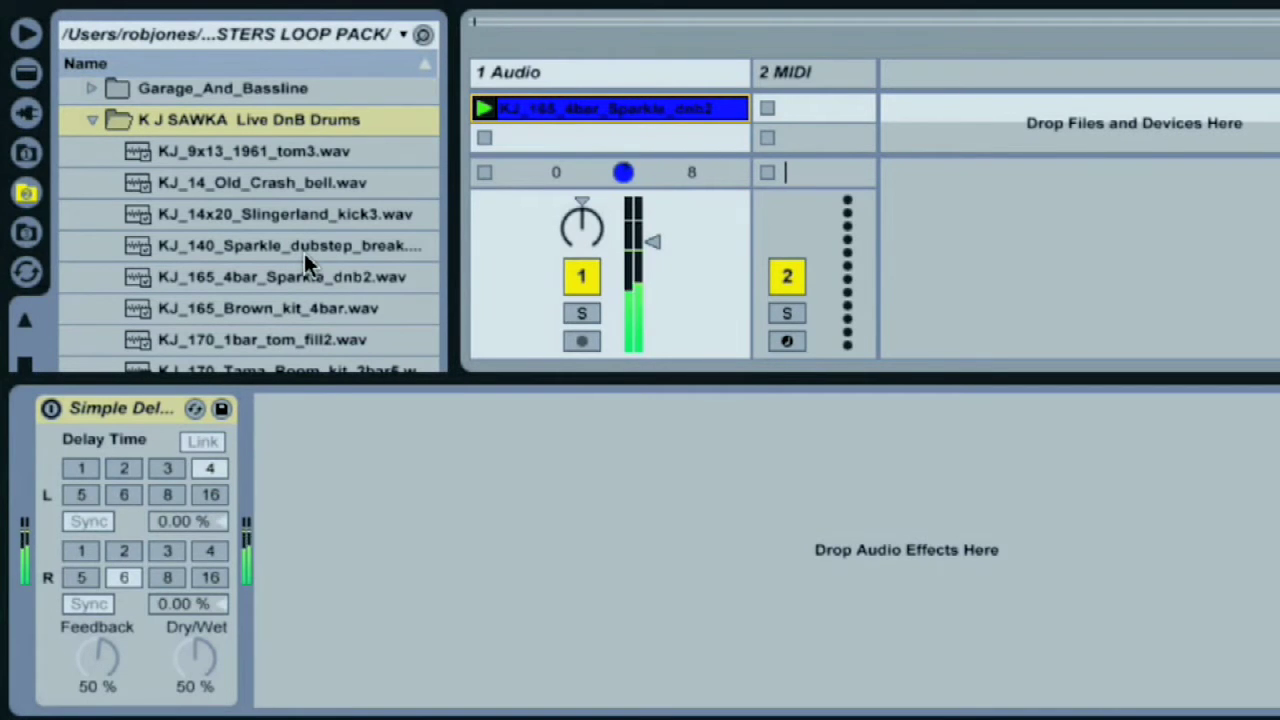
Switch the Simple Delay on with its feedback raised to 95%.
double_click(584, 110)
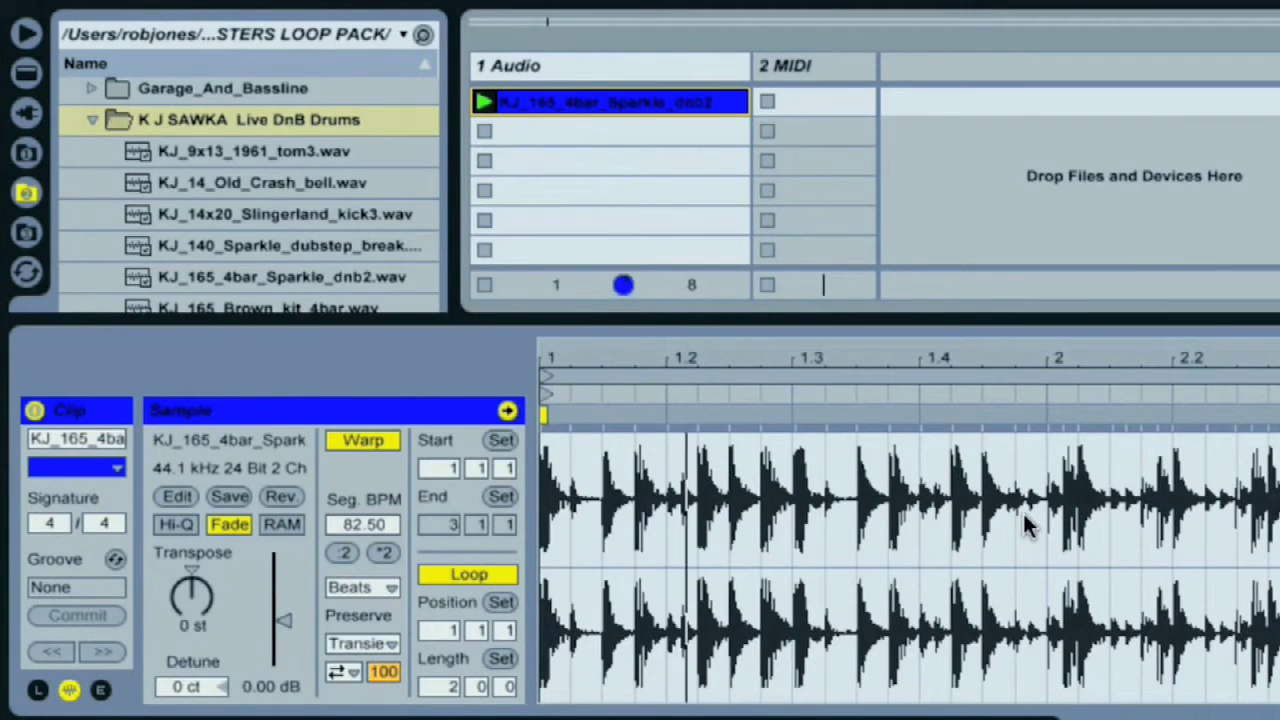
click(622, 65)
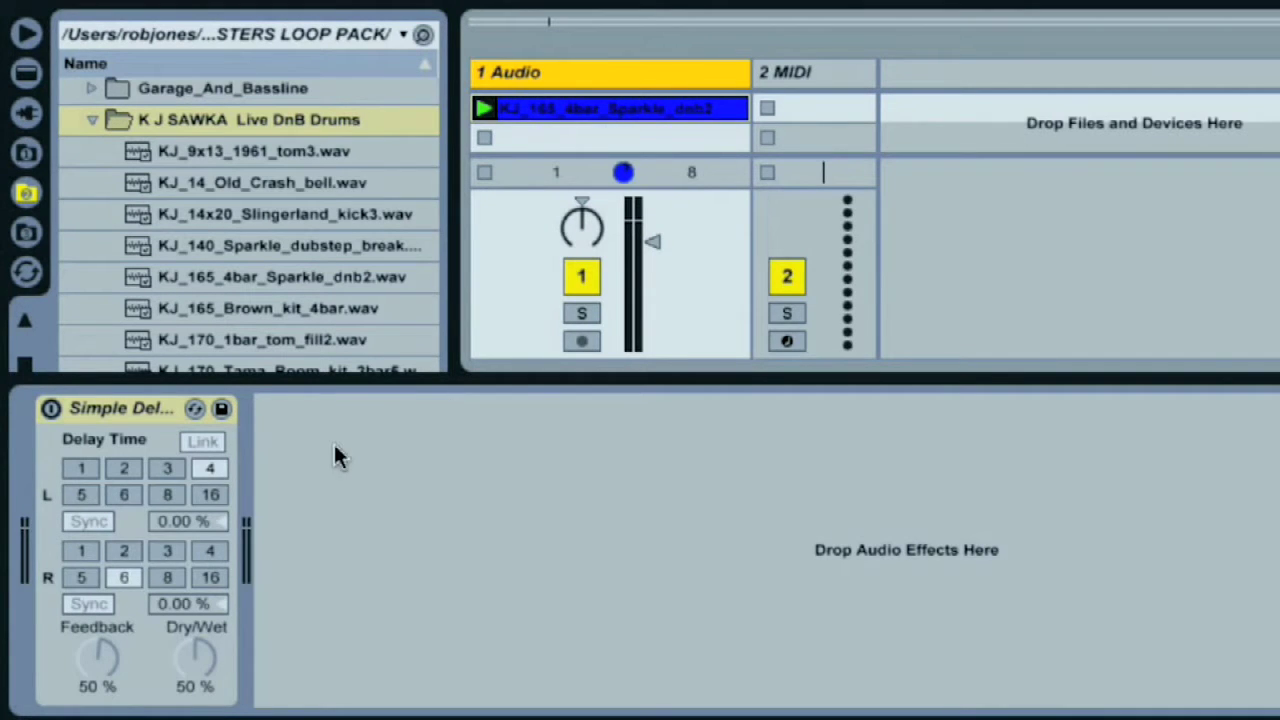
click(117, 409)
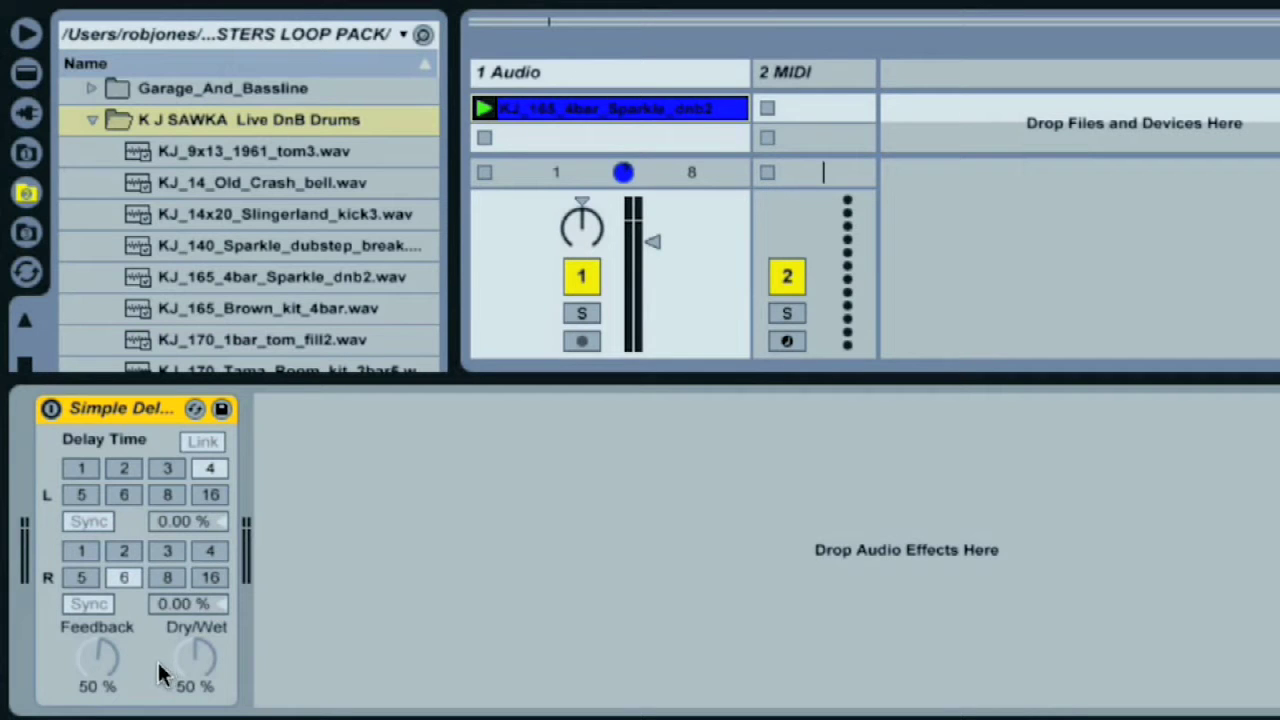
click(93, 678)
scroll(93, 678, up, 2)
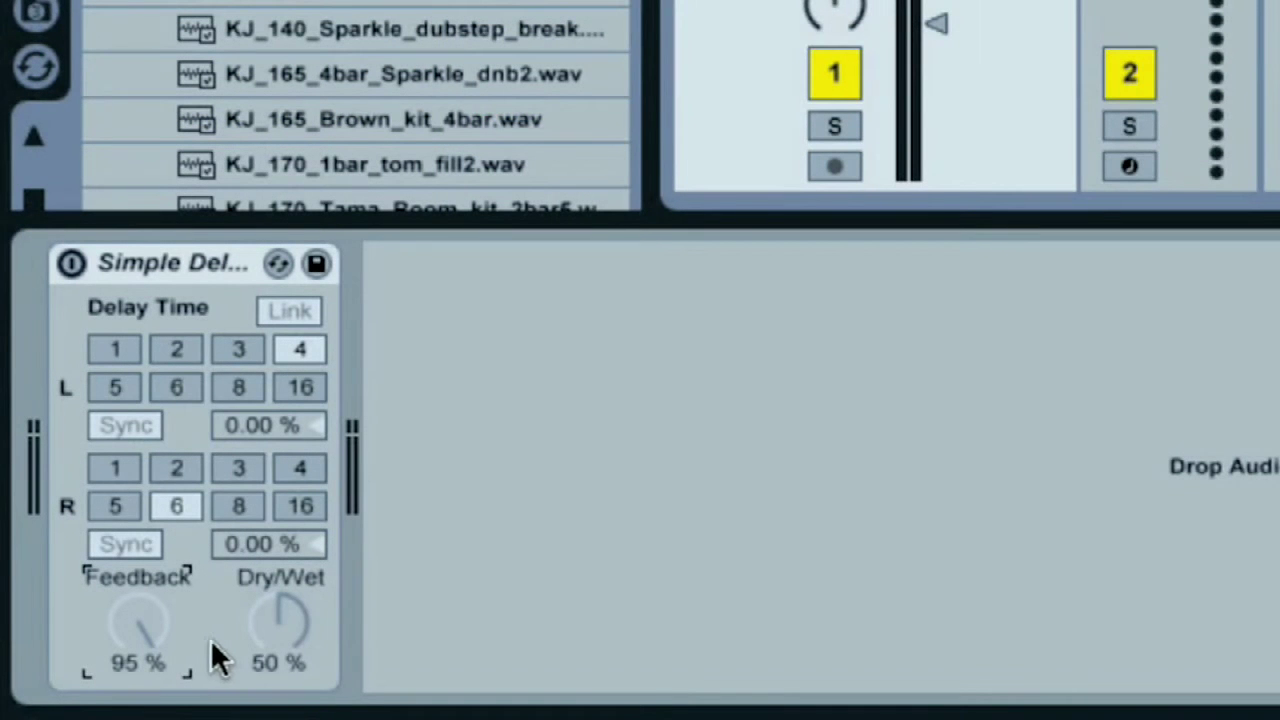
click(68, 262)
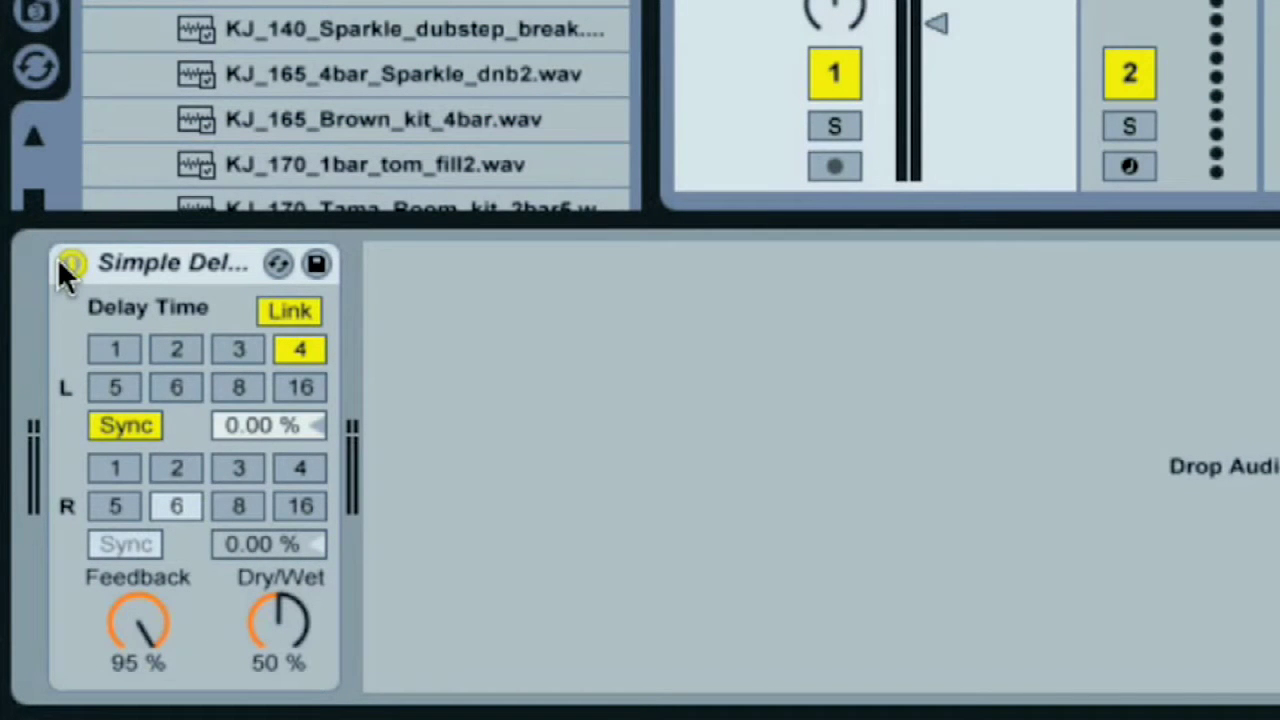
Set the left delay to unsynced Time mode at 17.4 ms and play to hear it.
click(116, 427)
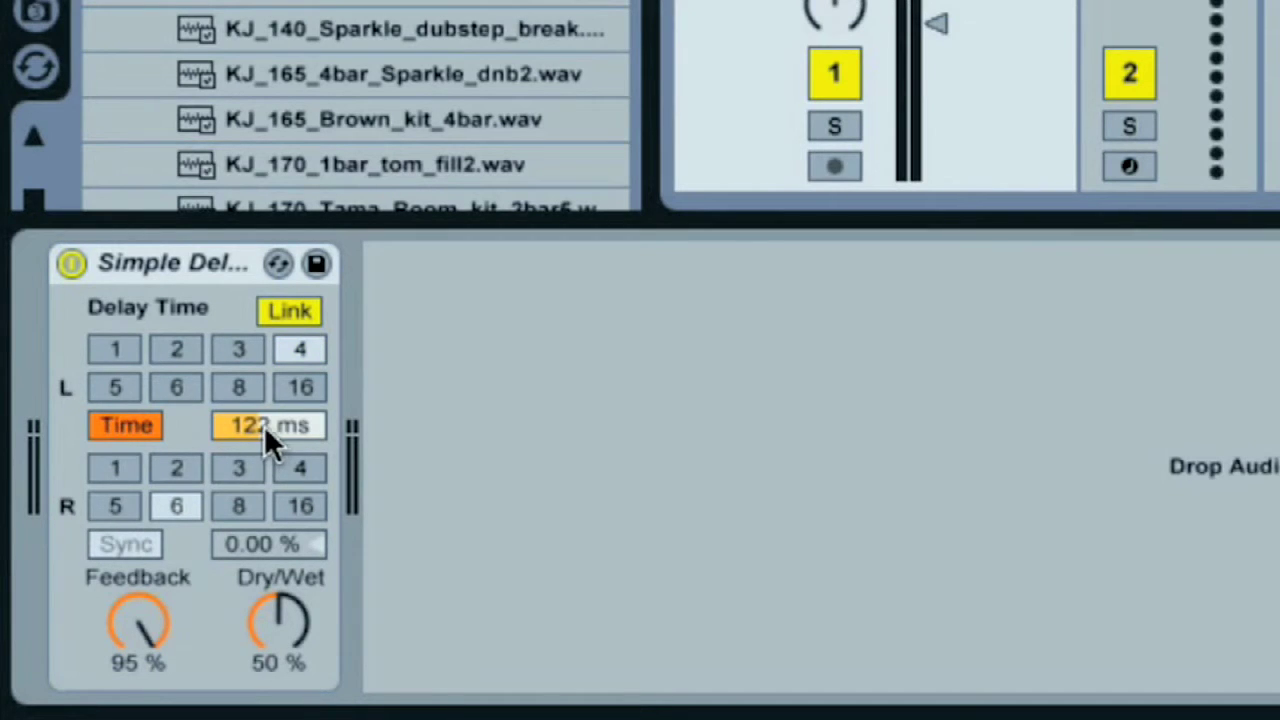
drag(264, 425, 271, 425)
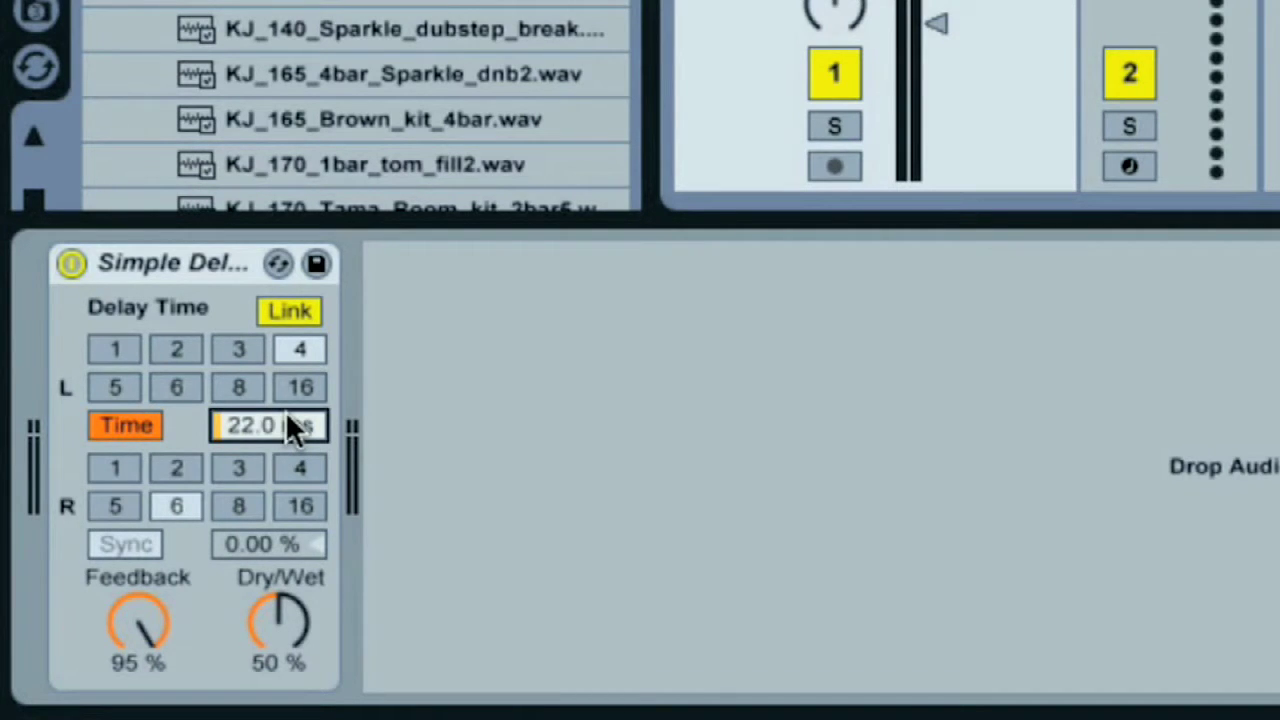
key(space)
drag(278, 420, 278, 420)
scroll(278, 420, down, 1)
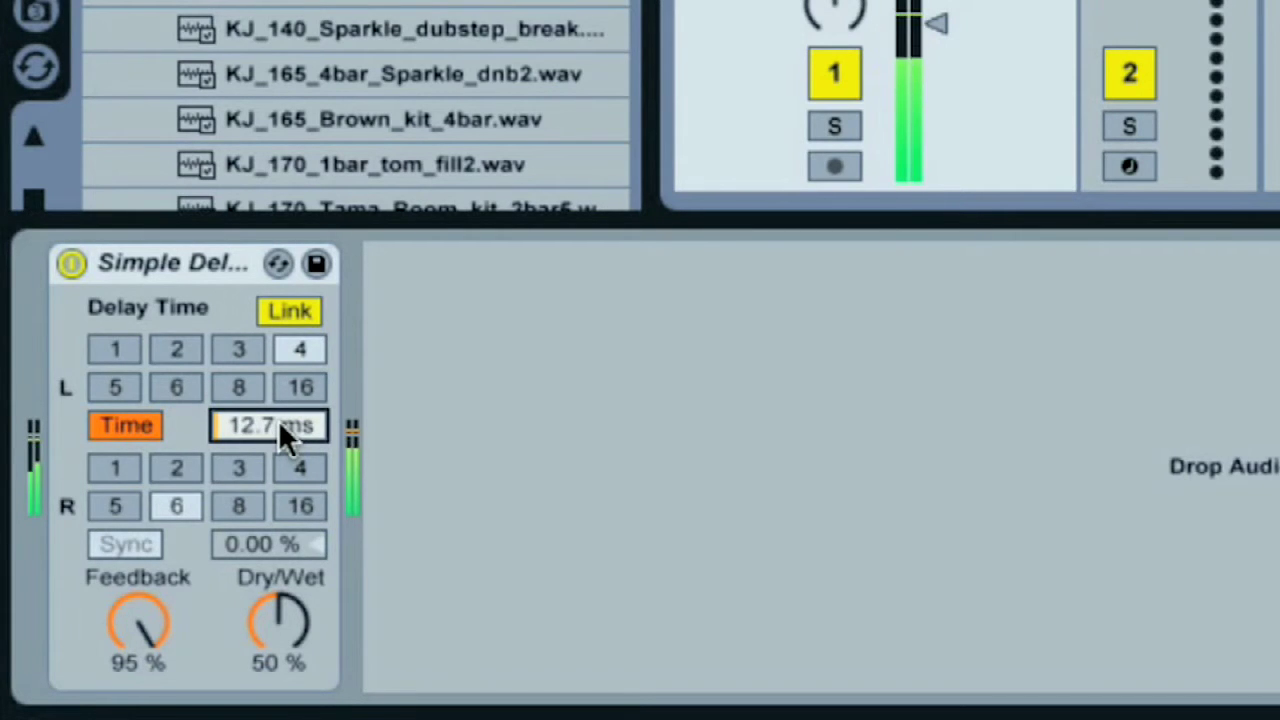
scroll(278, 420, up, 2)
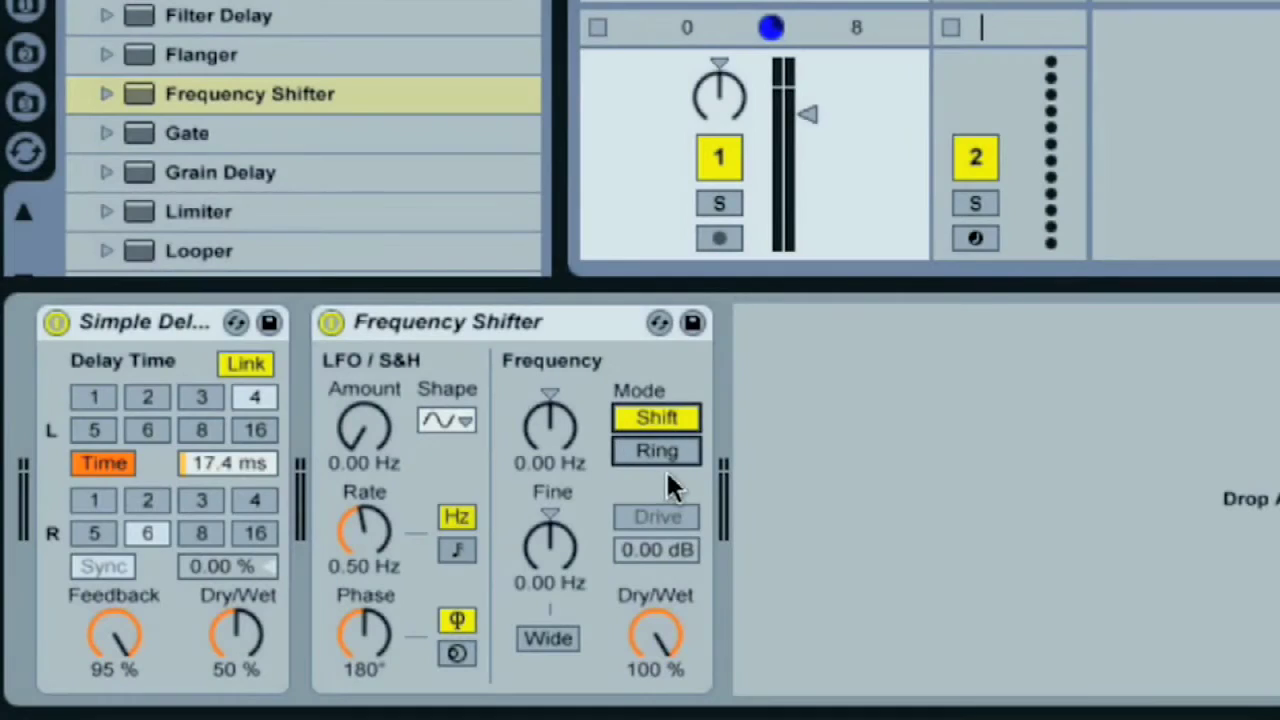
Set the Frequency Shifter to Ring at 12.4 Hz, 27% dry/wet, Drive on at 19.5 dB.
click(666, 449)
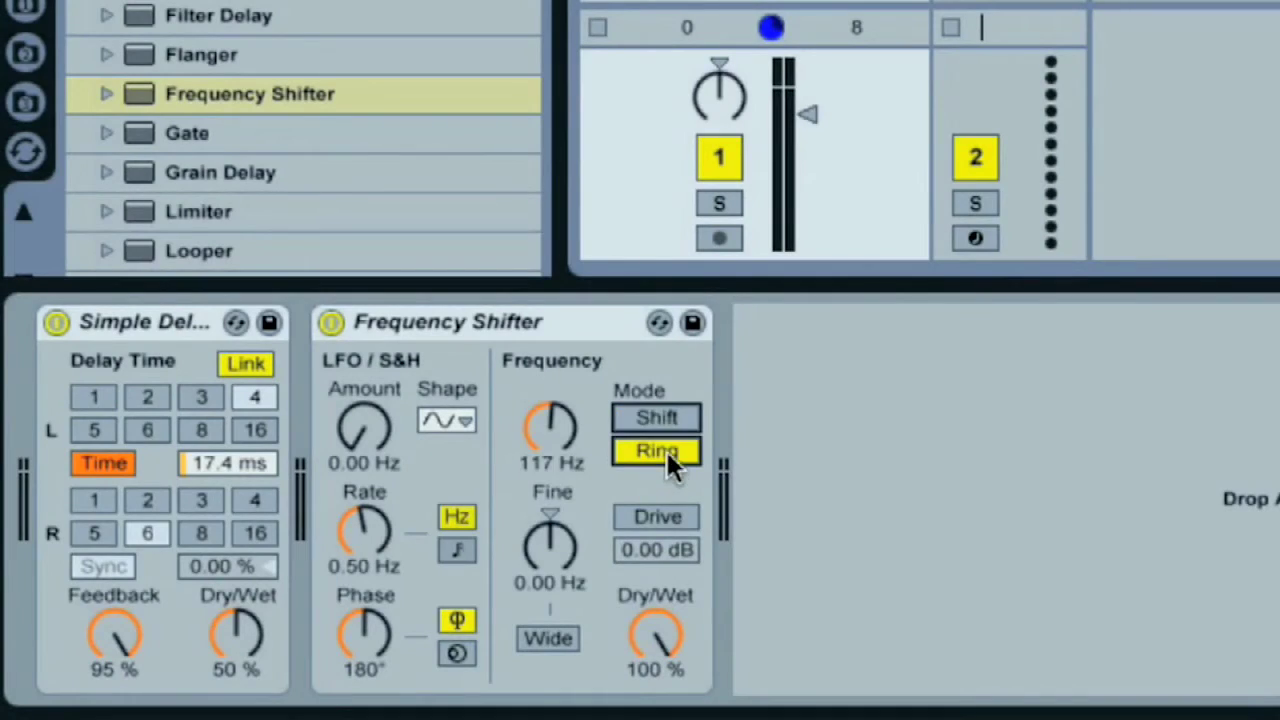
drag(545, 432, 546, 430)
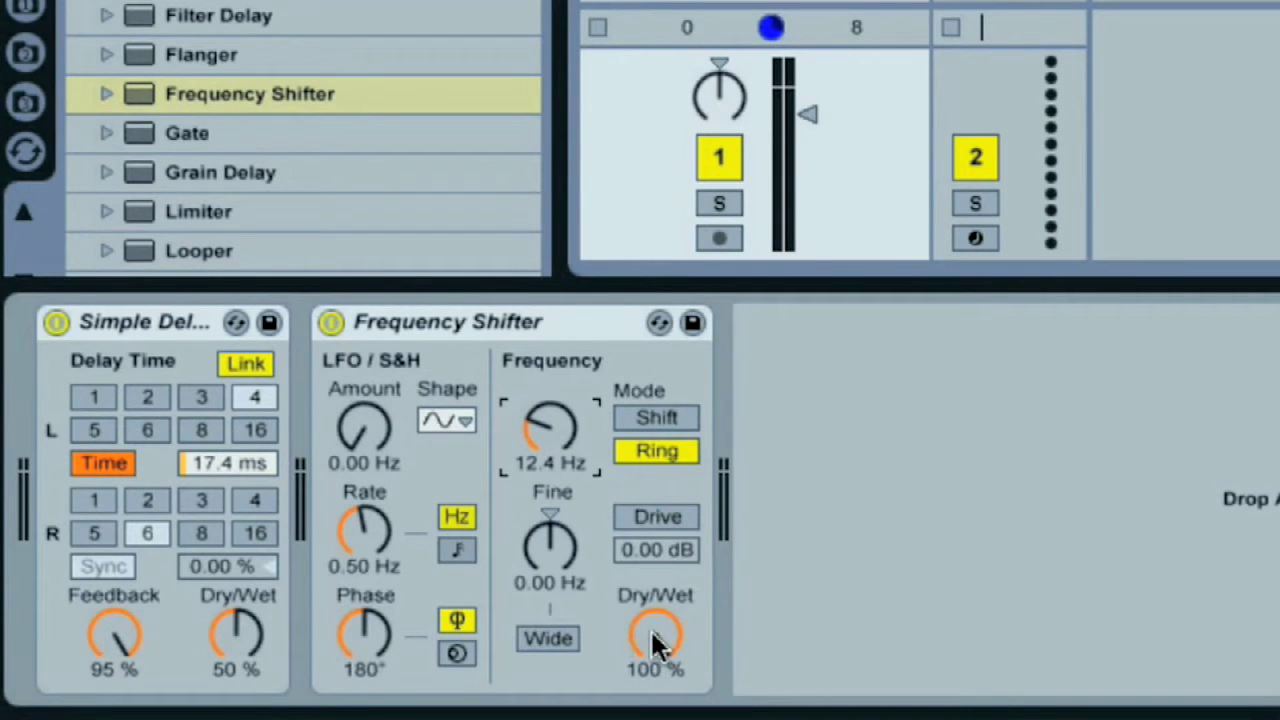
drag(650, 628, 654, 628)
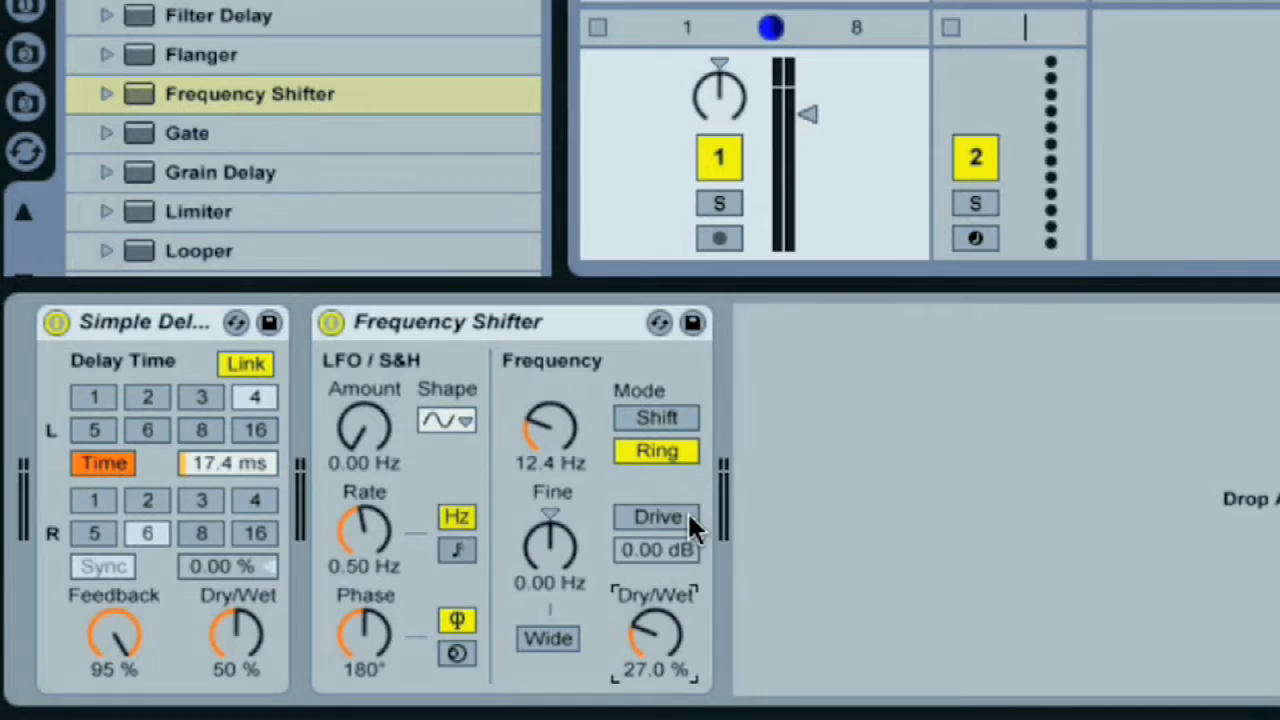
click(645, 510)
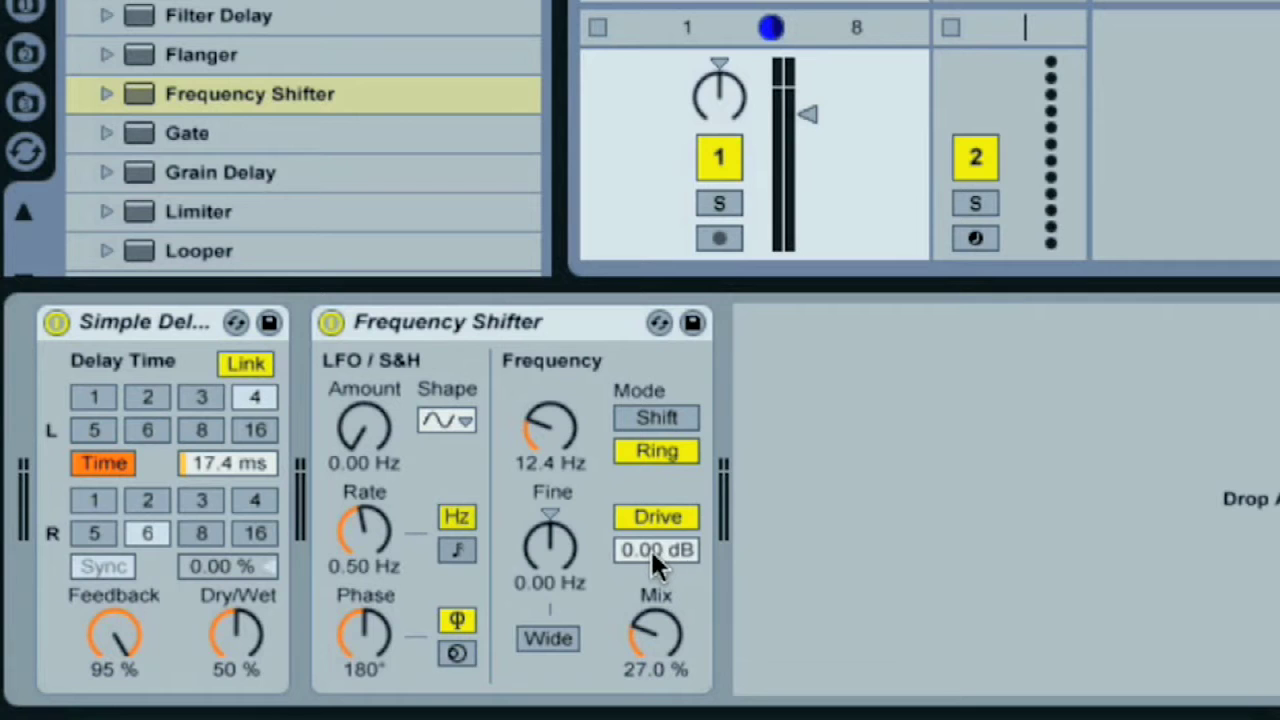
drag(644, 548, 641, 548)
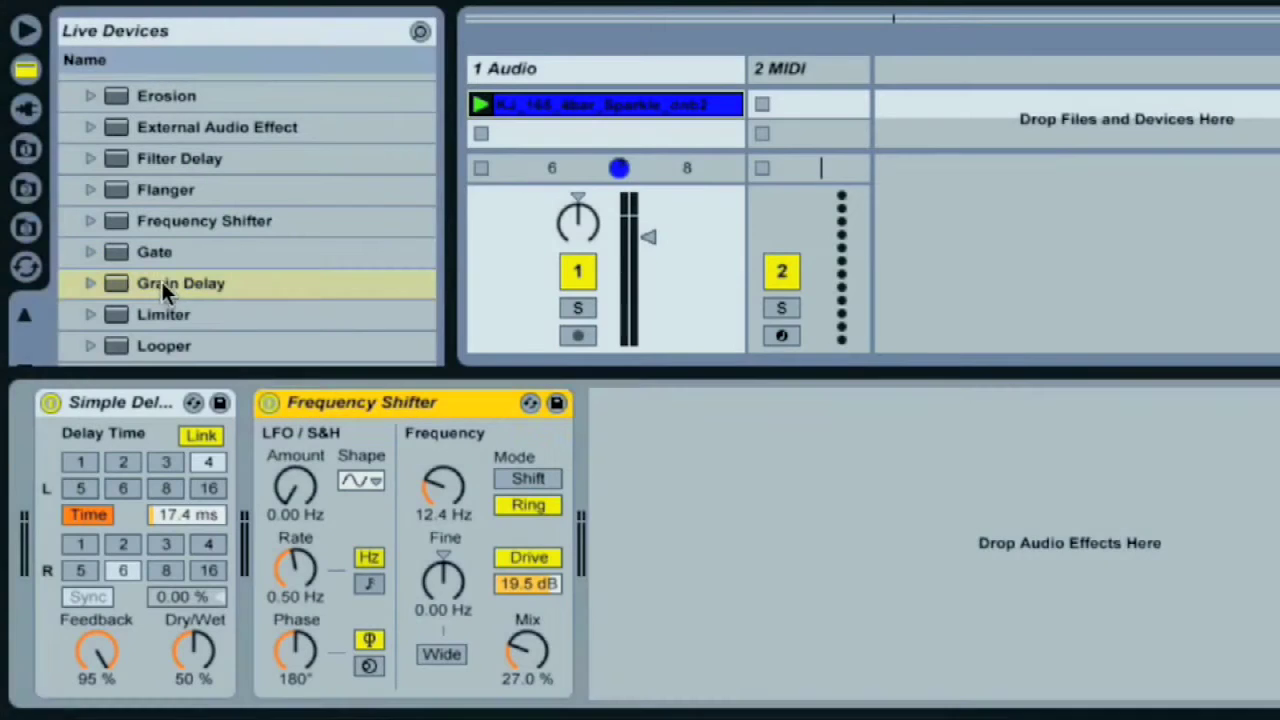
Add a Grain Delay after the Frequency Shifter, unsynced at 1.00 ms delay time.
drag(161, 283, 690, 460)
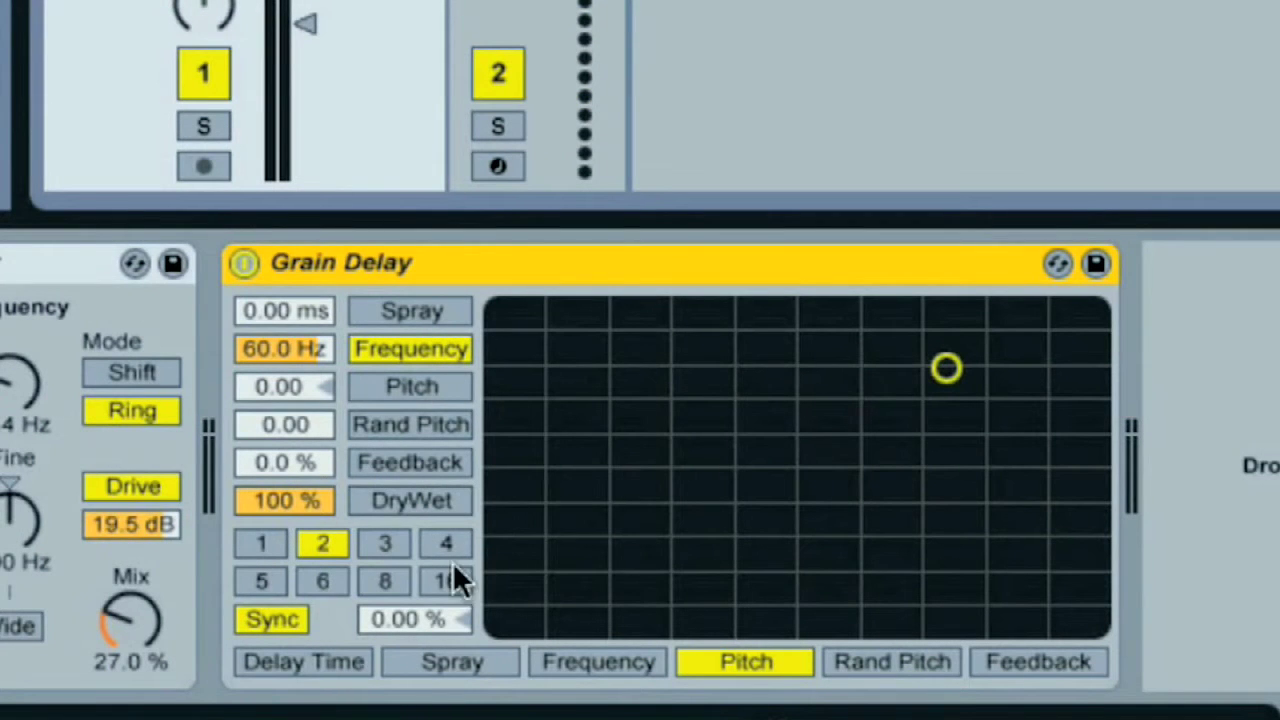
click(264, 618)
drag(381, 625, 388, 617)
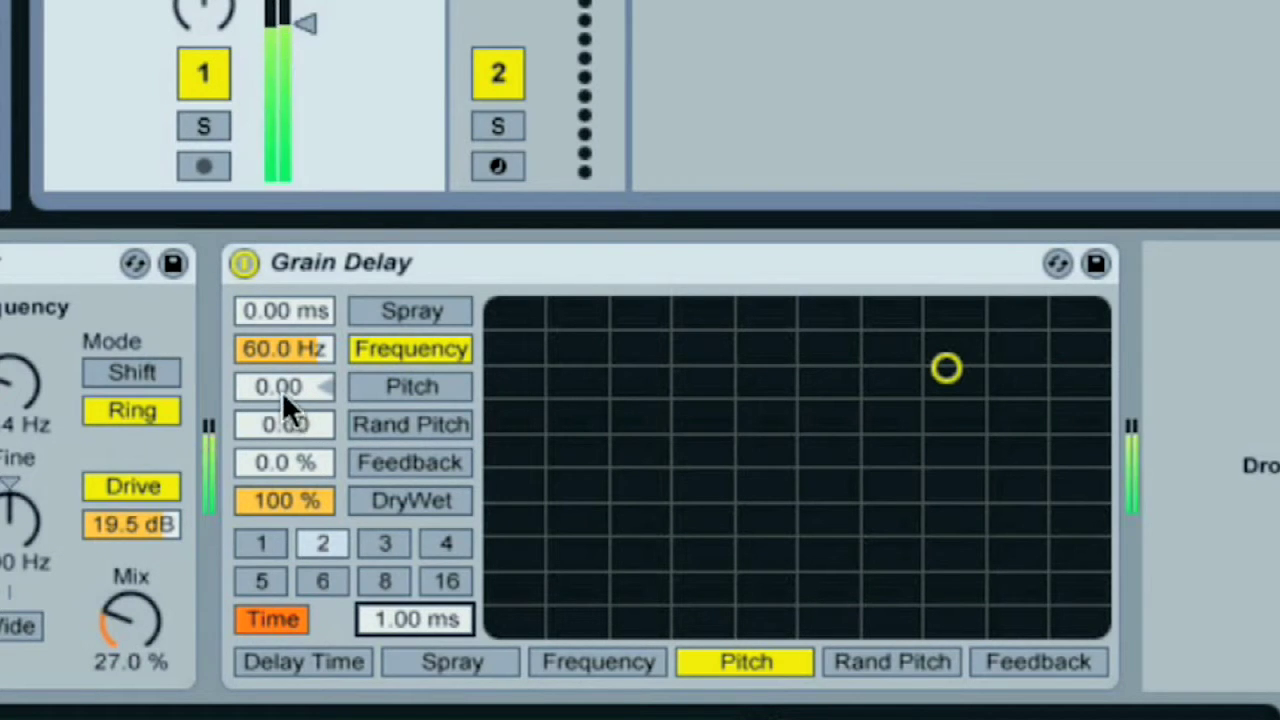
Try different grain pitch and frequency values, undoing them and resetting pitch to 0.
drag(276, 389, 290, 349)
key(ctrl+z)
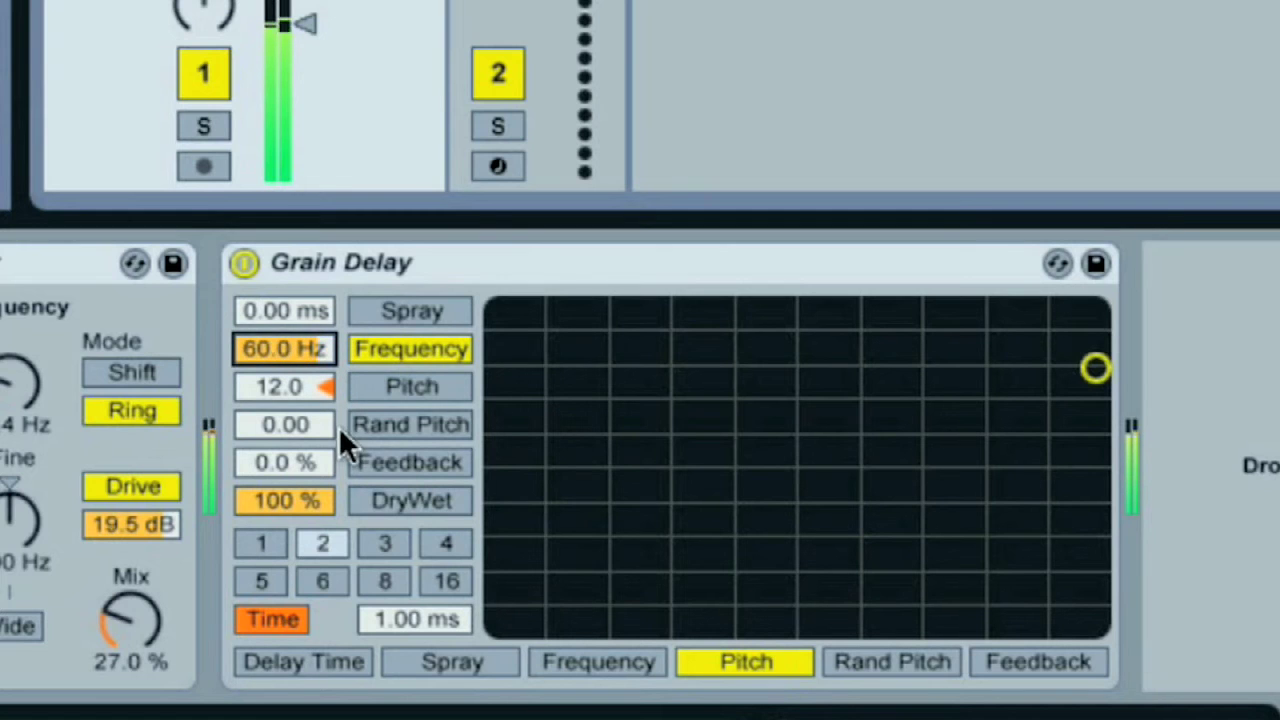
key(ctrl+z)
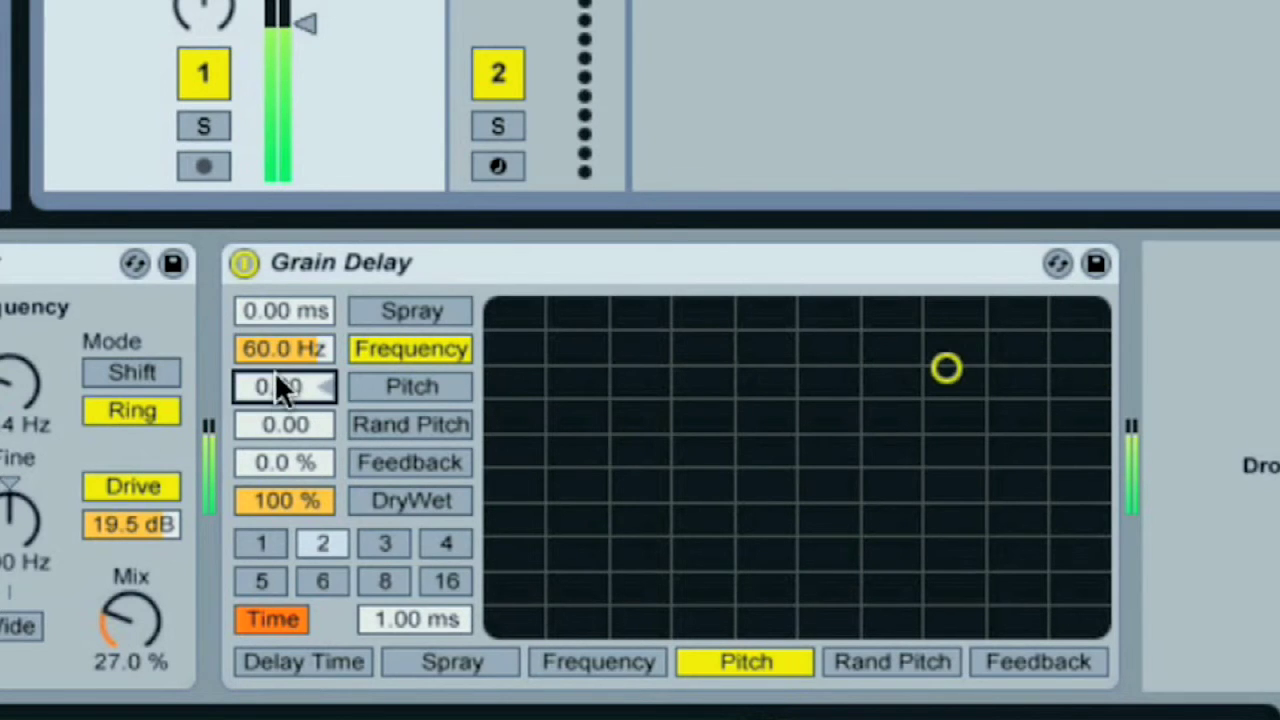
drag(274, 385, 274, 402)
drag(289, 346, 289, 340)
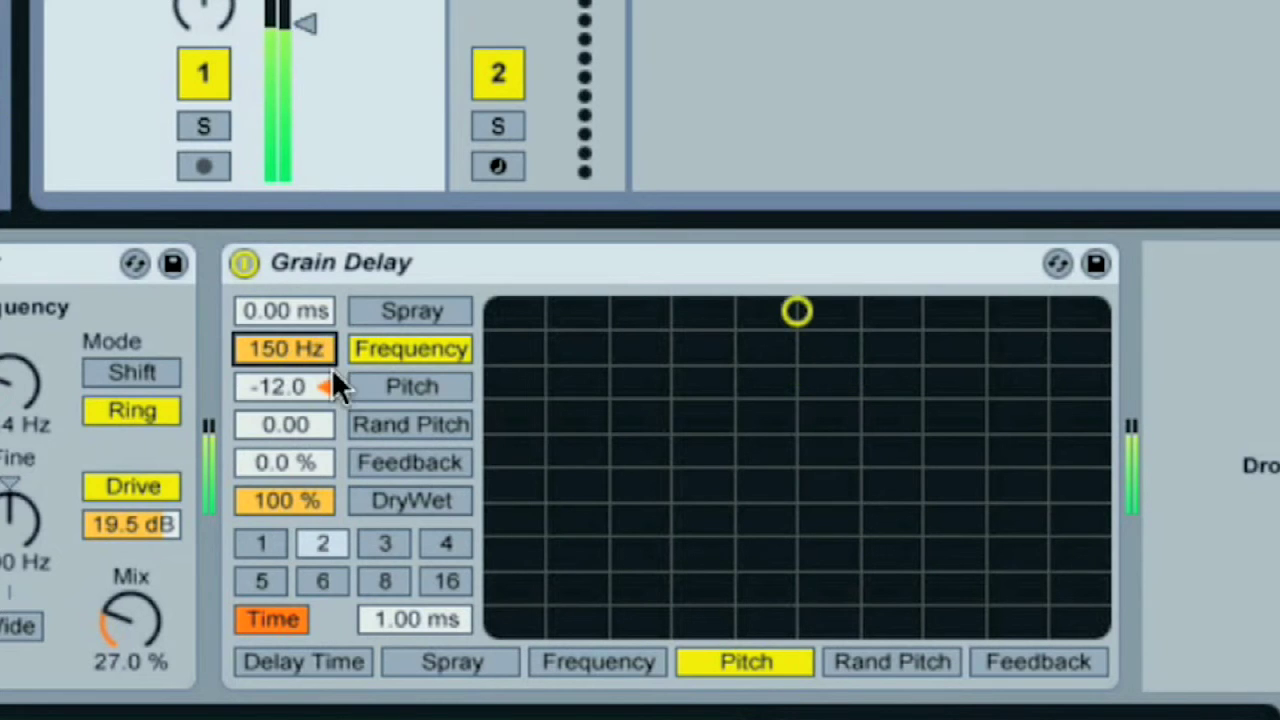
key(ctrl+z)
click(321, 391)
key(Delete)
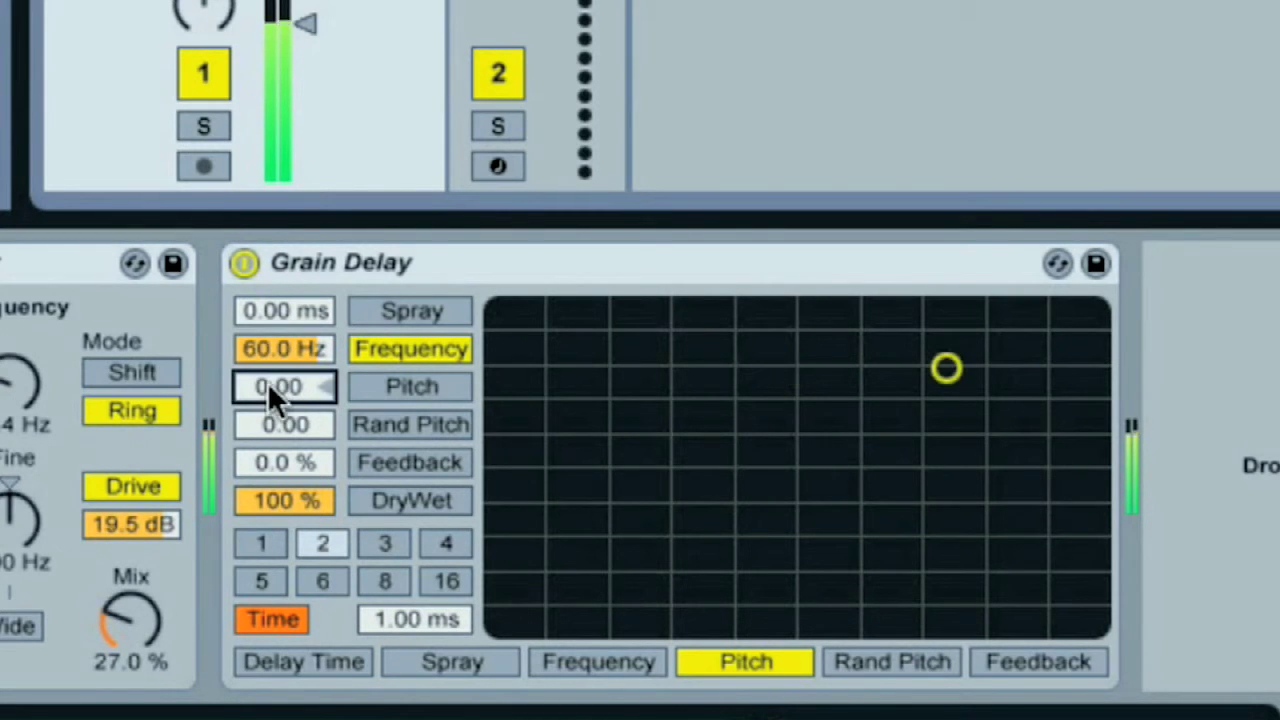
drag(267, 382, 292, 346)
key(ctrl+z)
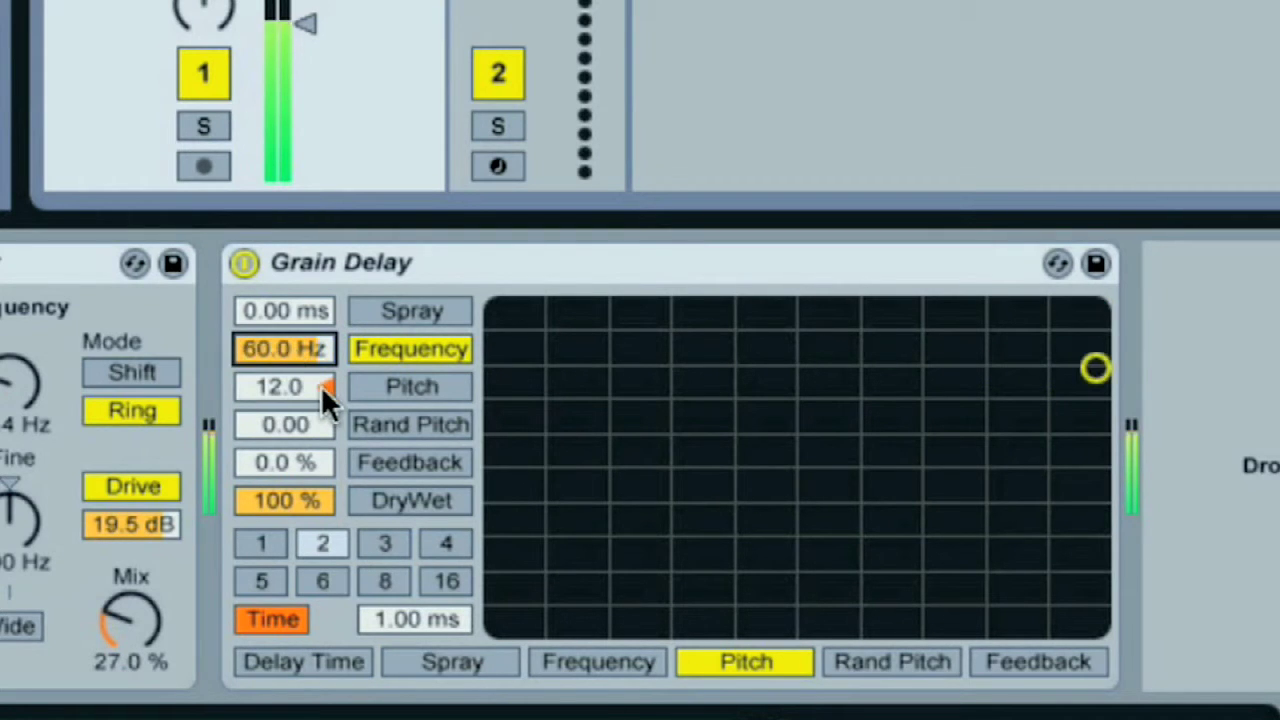
click(321, 386)
key(Delete)
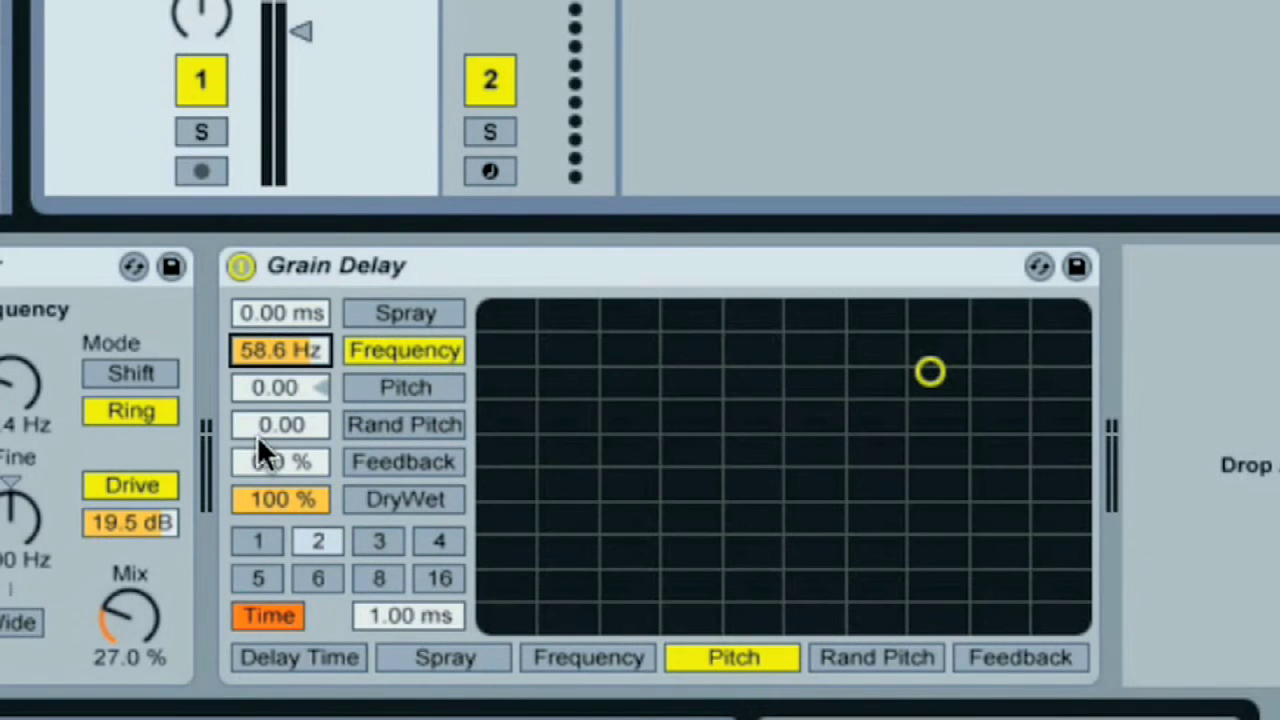
Raise Grain Delay Rand Pitch to 14.2, Frequency to 1.32 Hz, then bypass and re-enable it.
drag(250, 426, 250, 426)
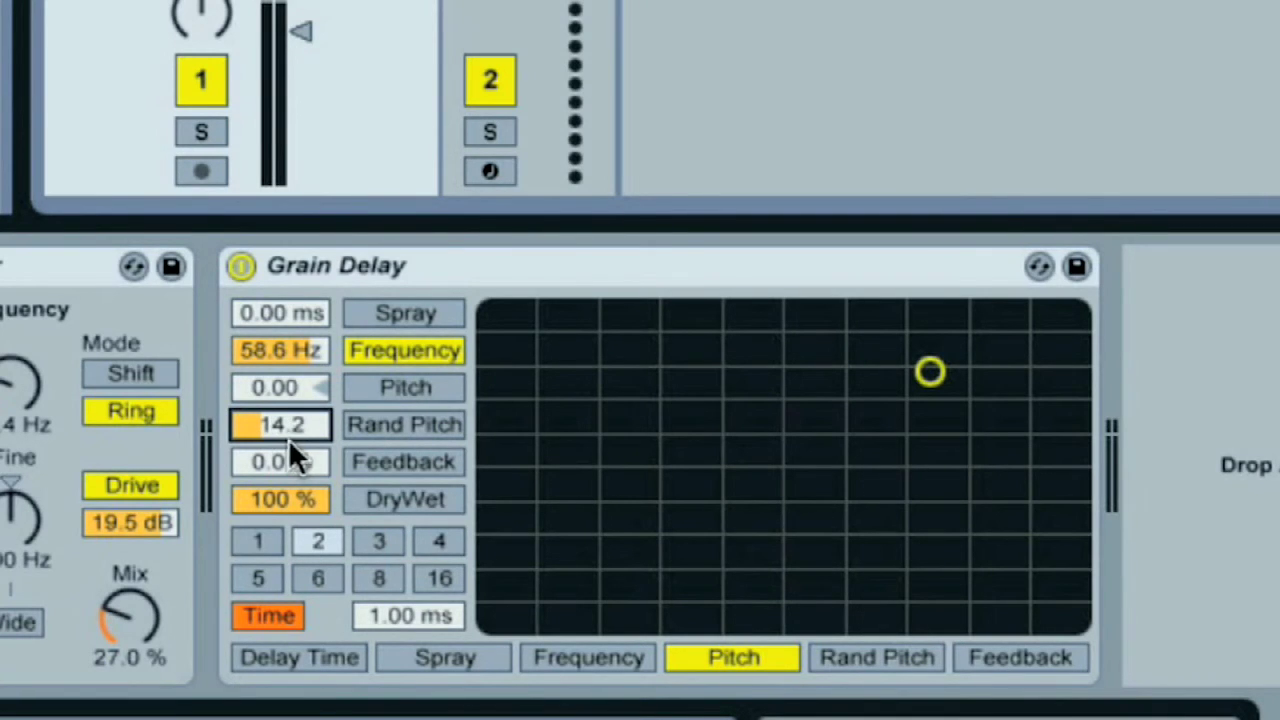
drag(297, 350, 297, 350)
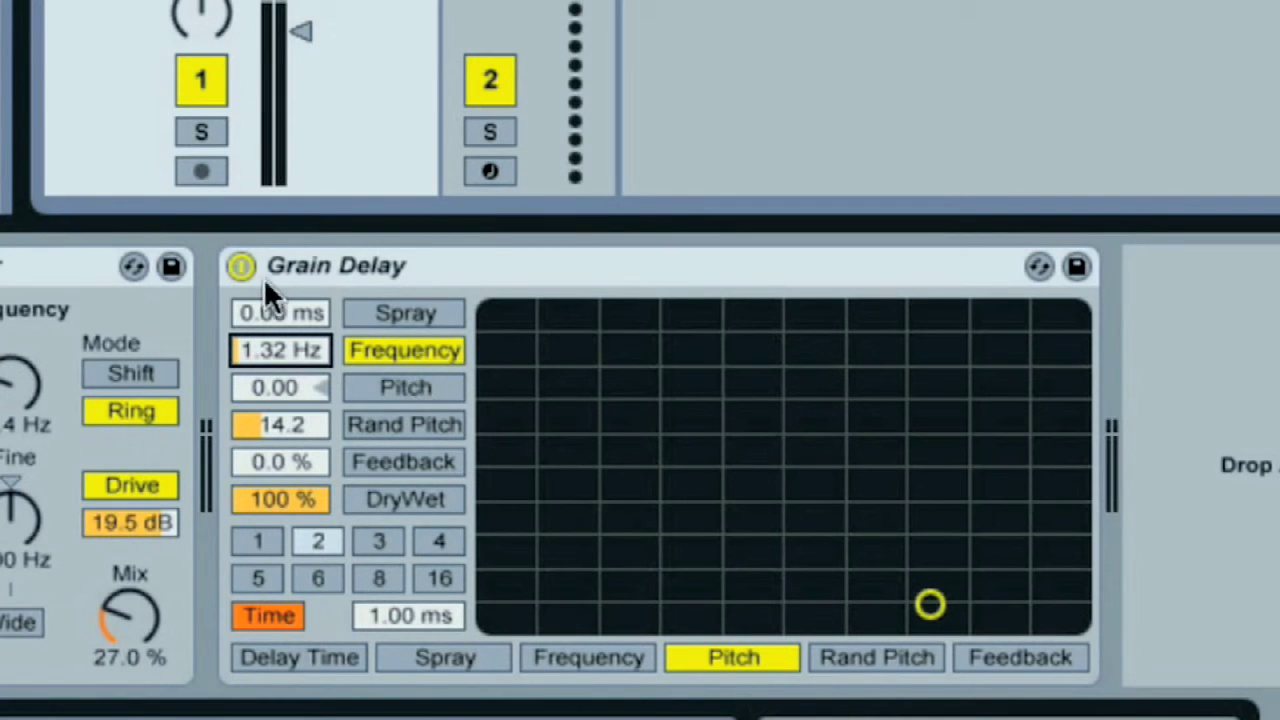
click(240, 266)
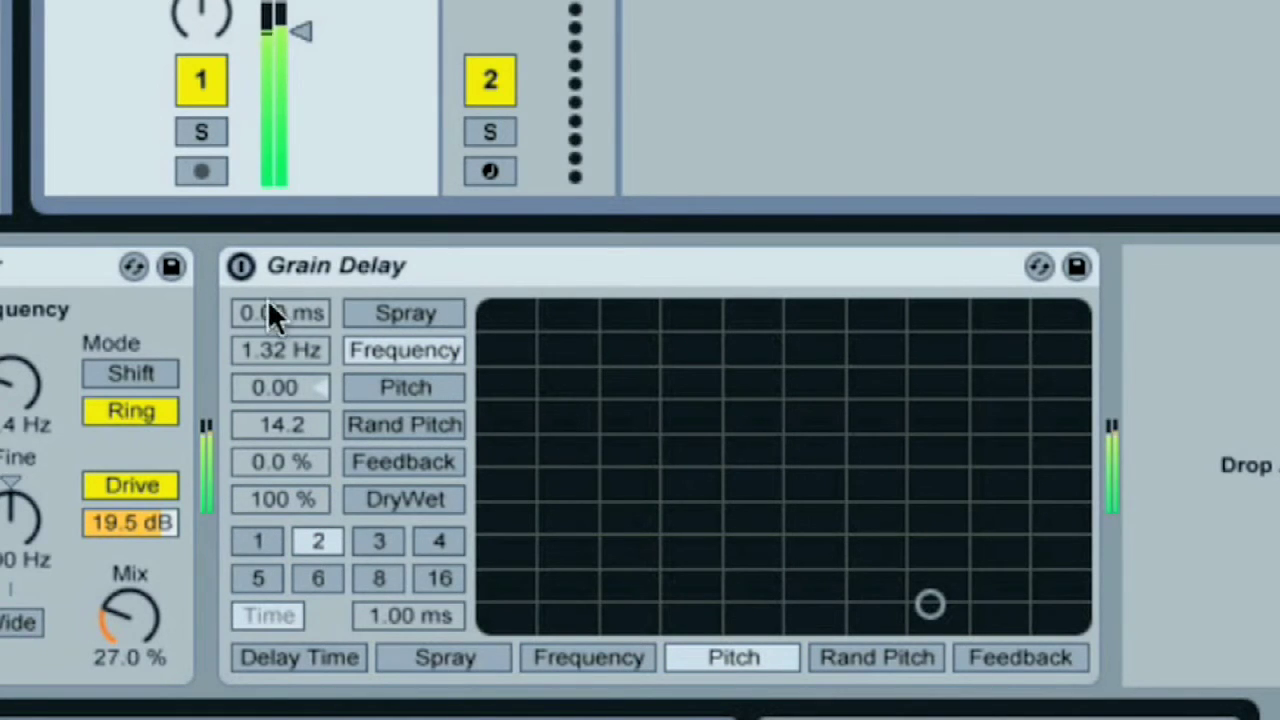
click(241, 267)
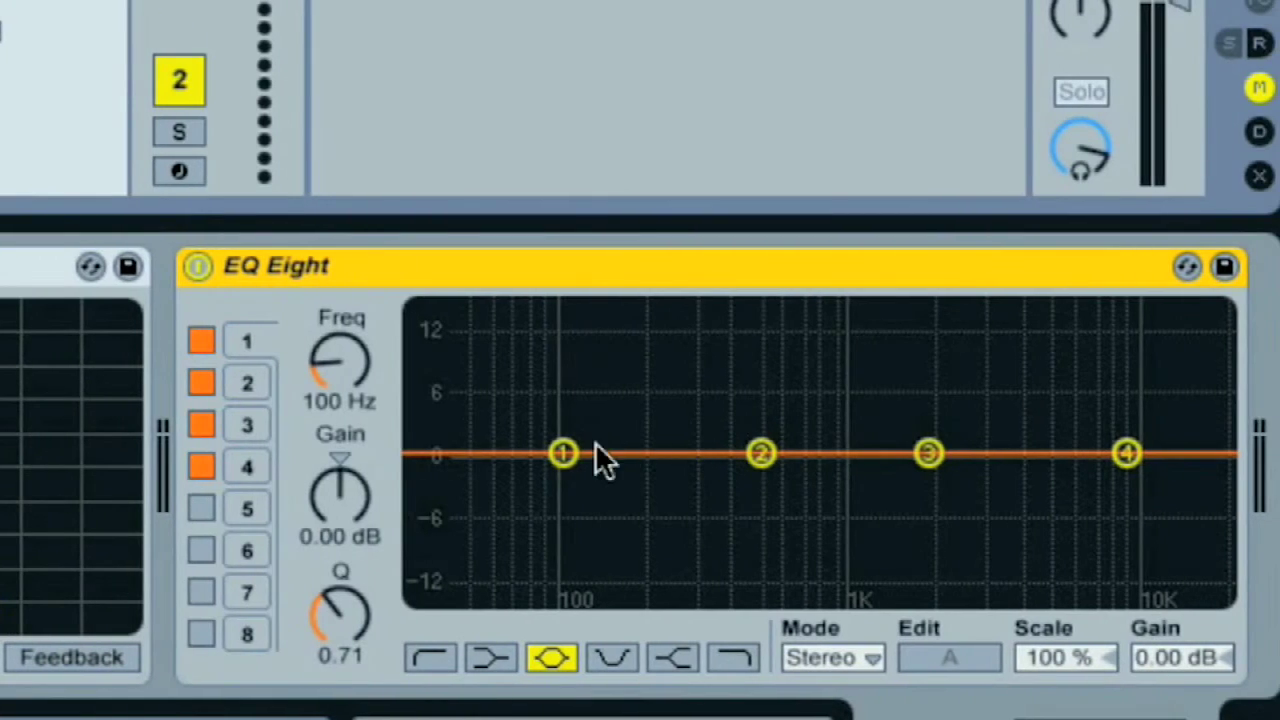
Boost EQ Eight's low band 6.64 dB near 170 Hz, add a 3 kHz peak, output -4.31 dB.
drag(562, 456, 592, 393)
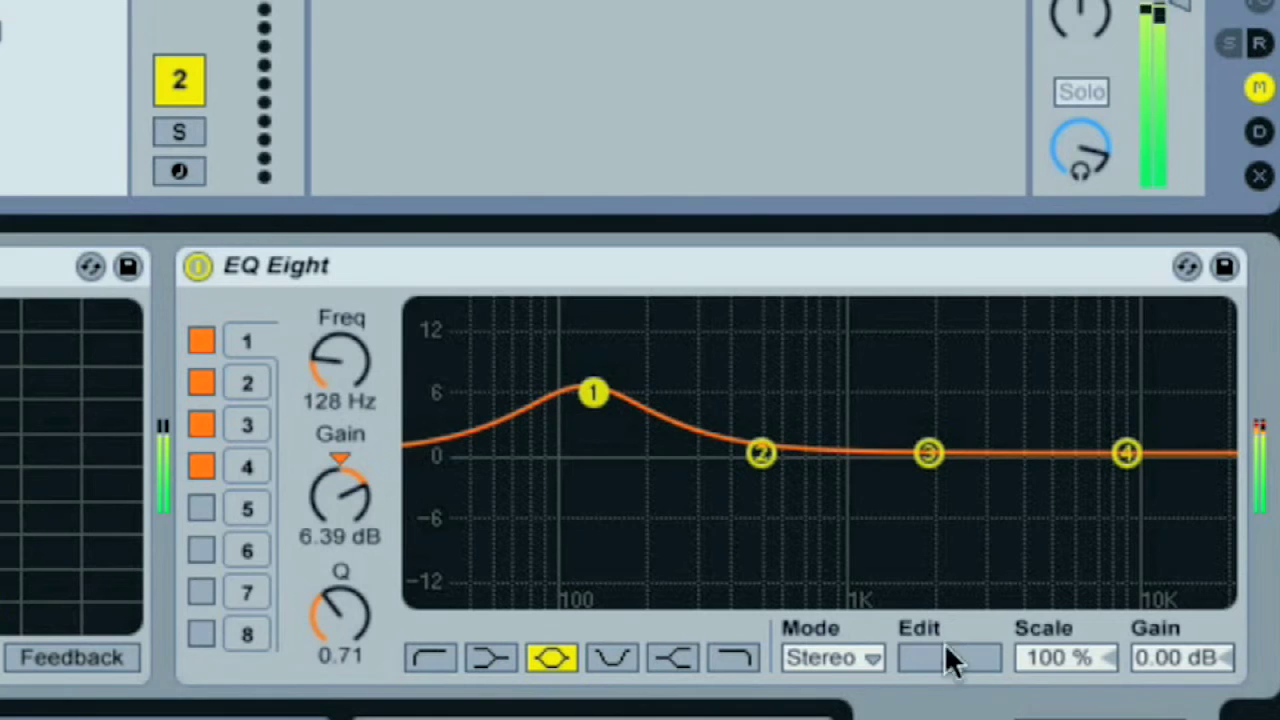
drag(1177, 658, 1177, 665)
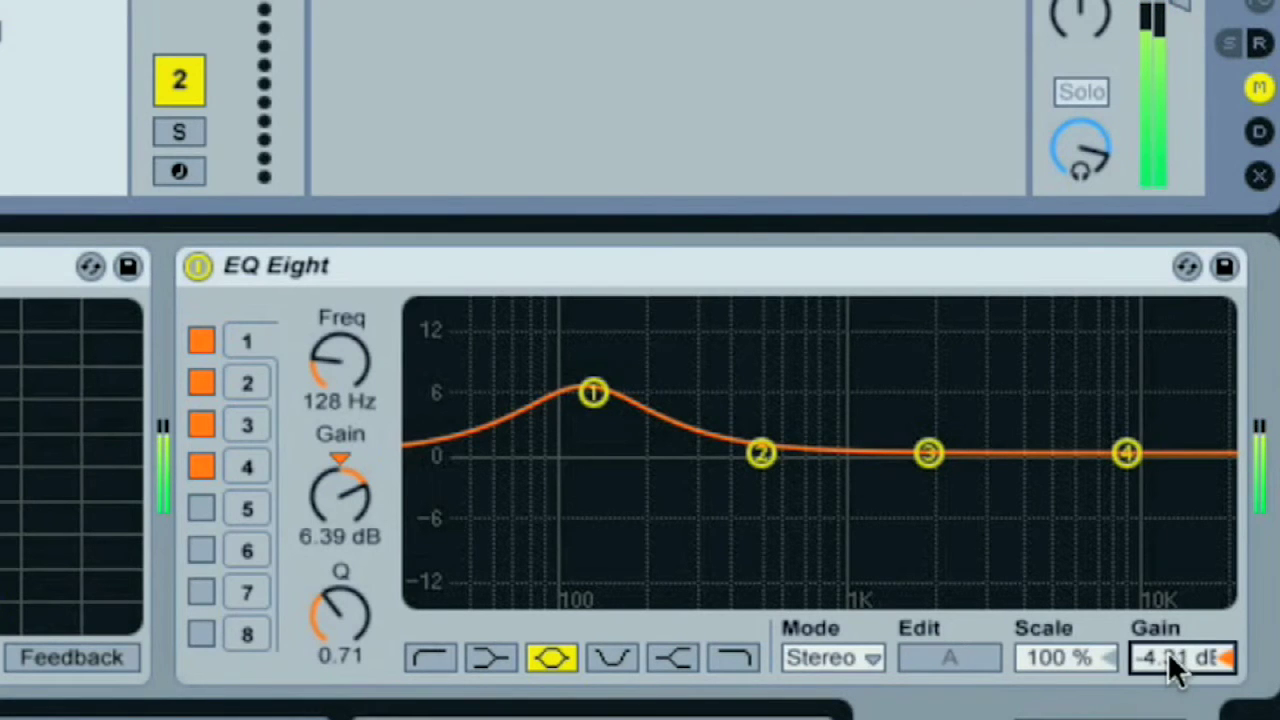
drag(917, 448, 999, 391)
mouse_move(593, 391)
mouse_down()
mouse_move(609, 372)
mouse_move(602, 381)
mouse_up()
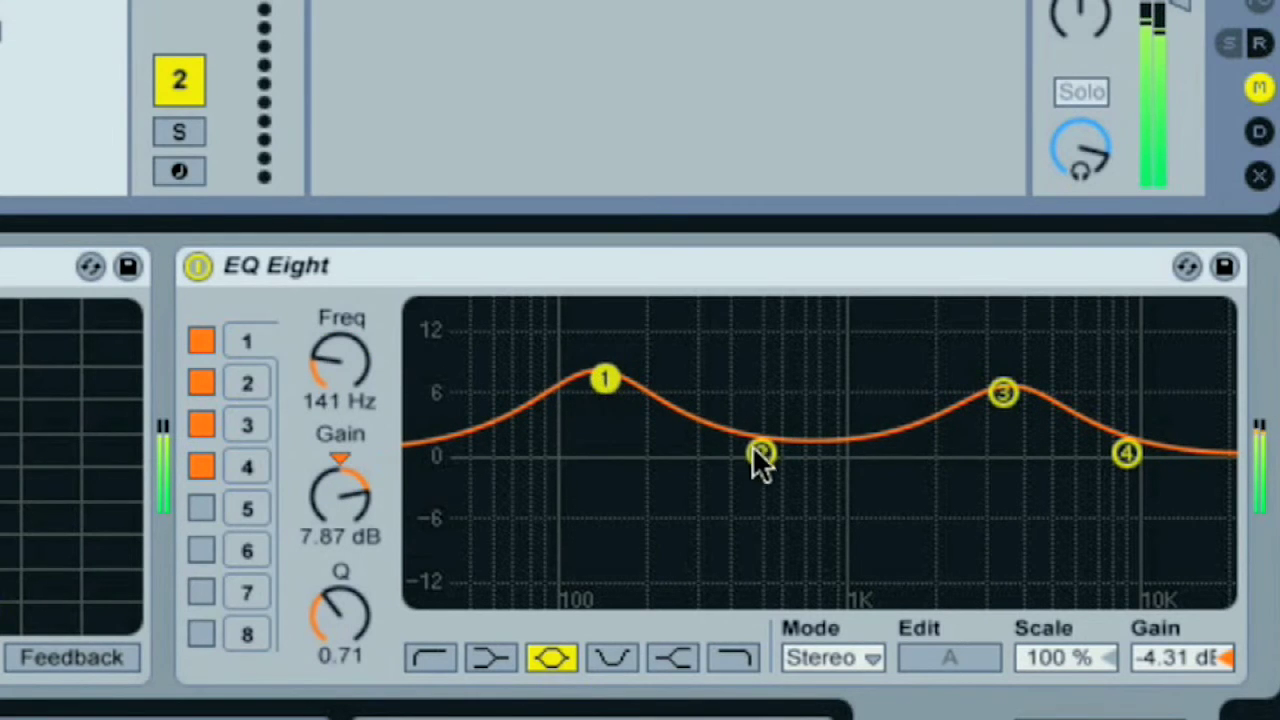
drag(752, 447, 788, 467)
drag(605, 384, 623, 386)
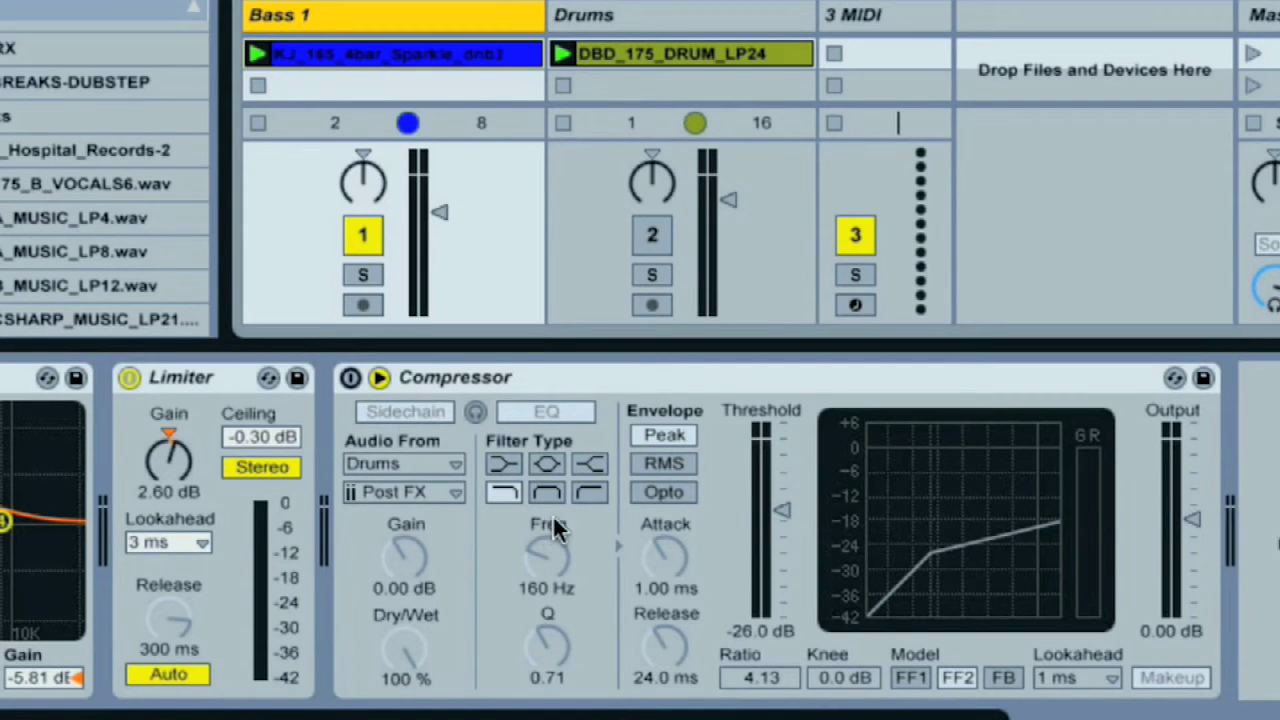
Turn on the Drums-sidechained Compressor, bypass it briefly to compare, and re-enable it.
click(344, 382)
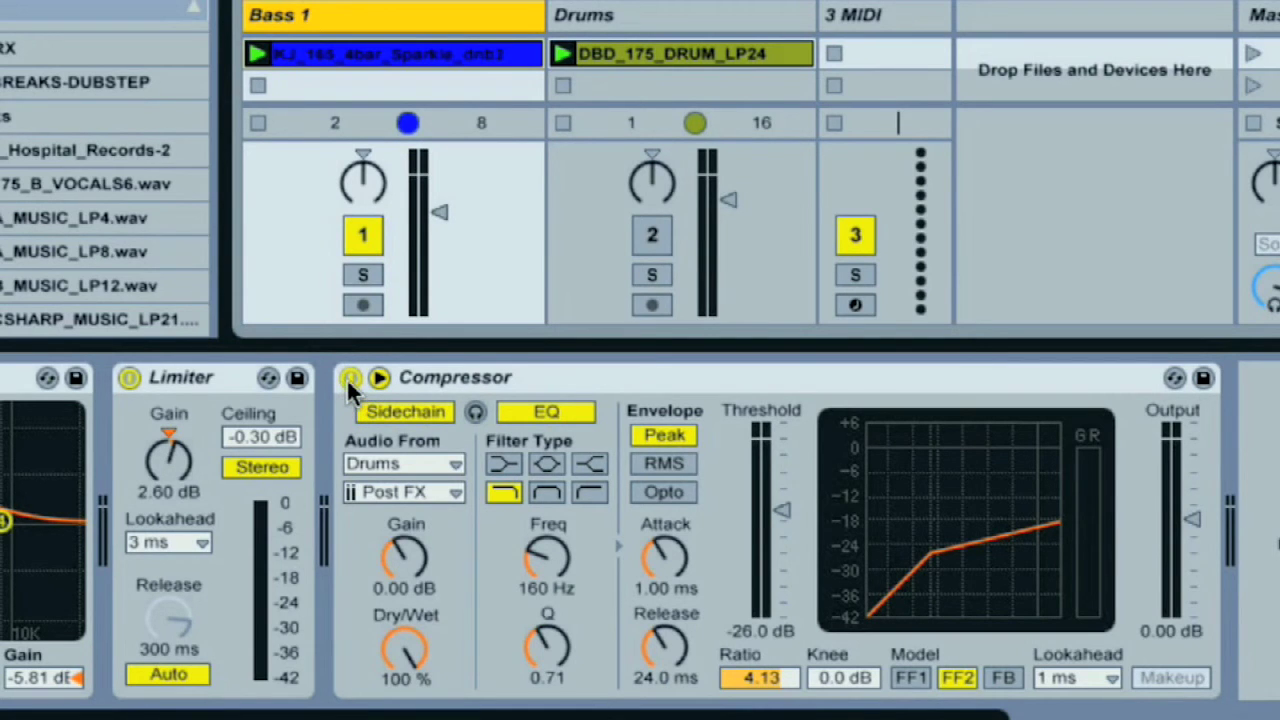
click(350, 378)
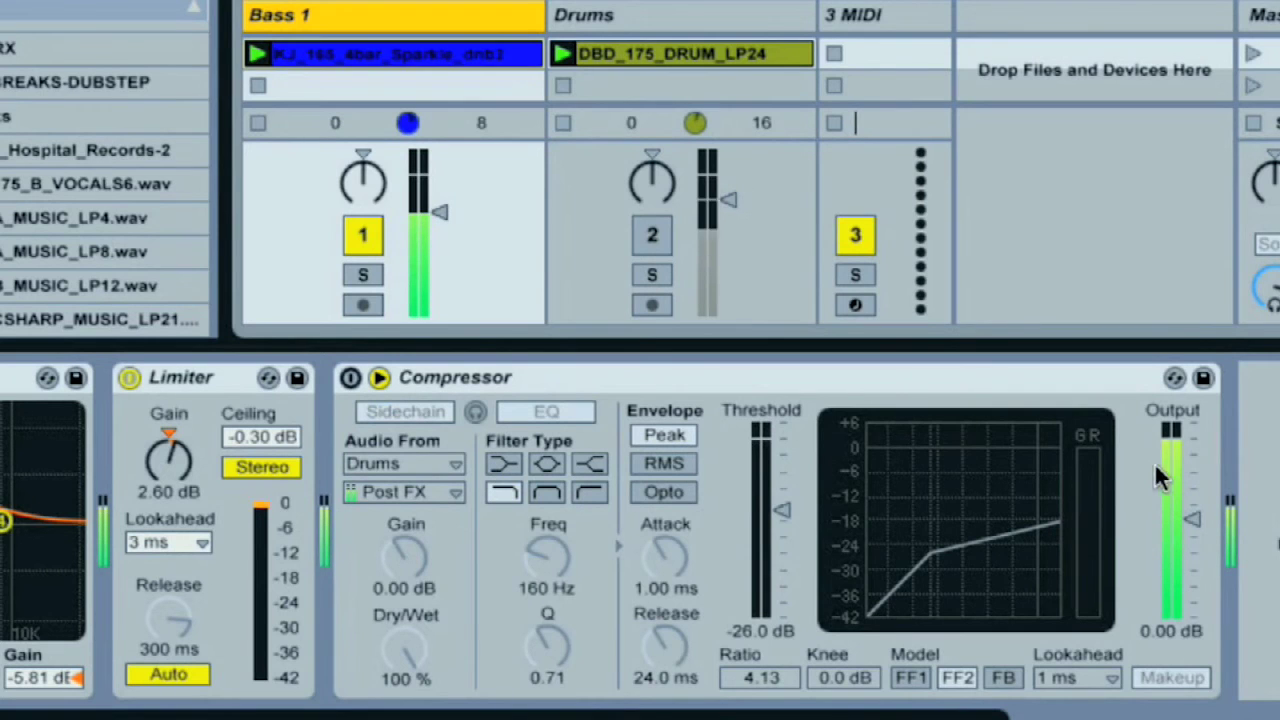
click(349, 380)
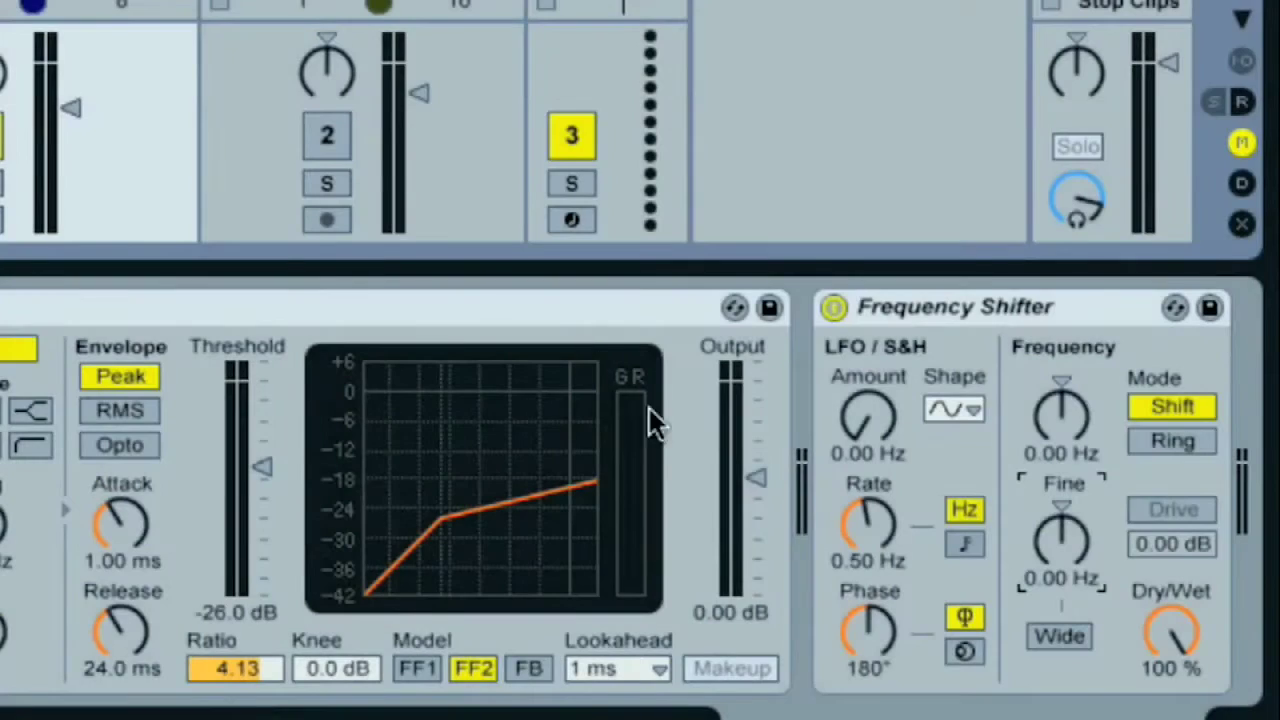
click(989, 312)
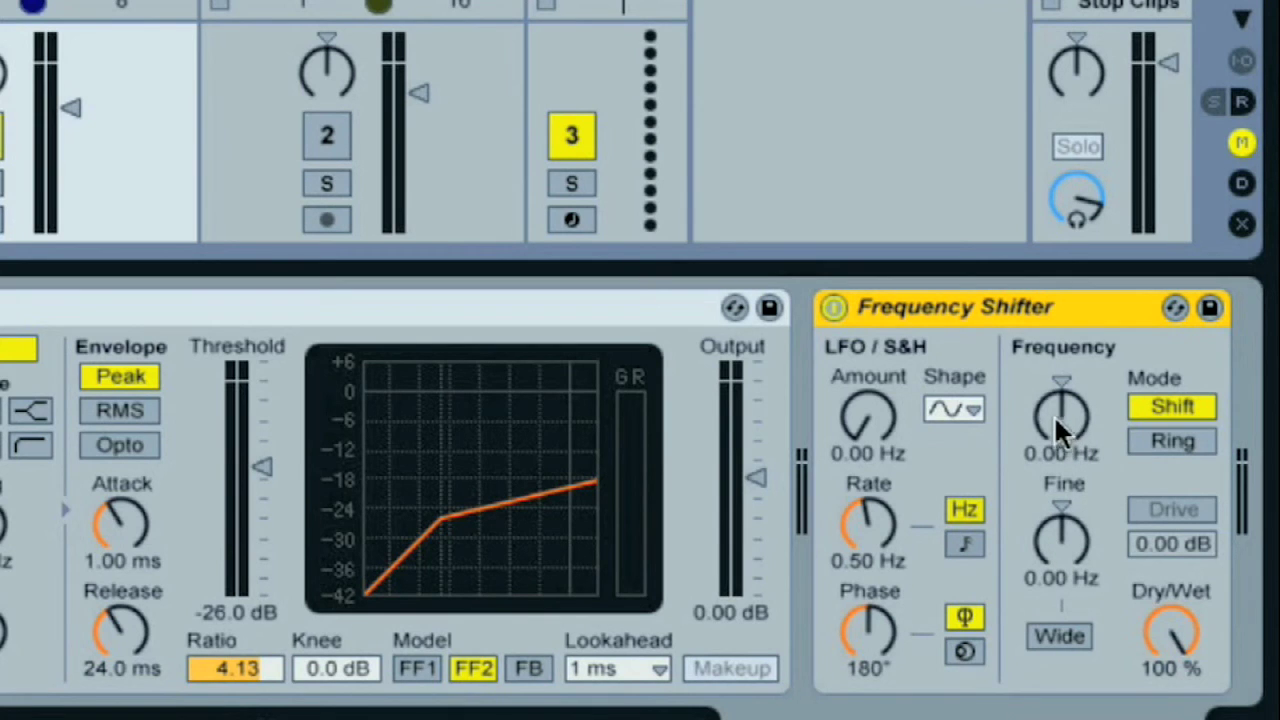
drag(1054, 415, 1054, 413)
key(Delete)
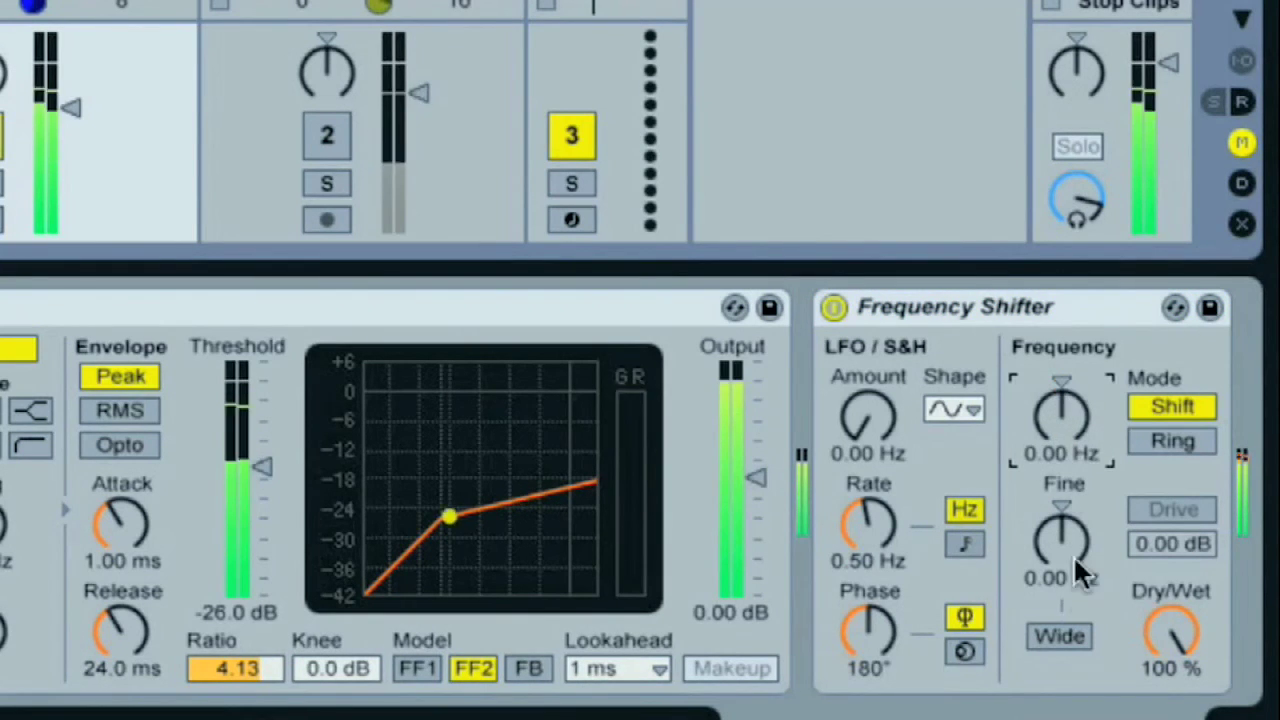
drag(1073, 555, 1066, 541)
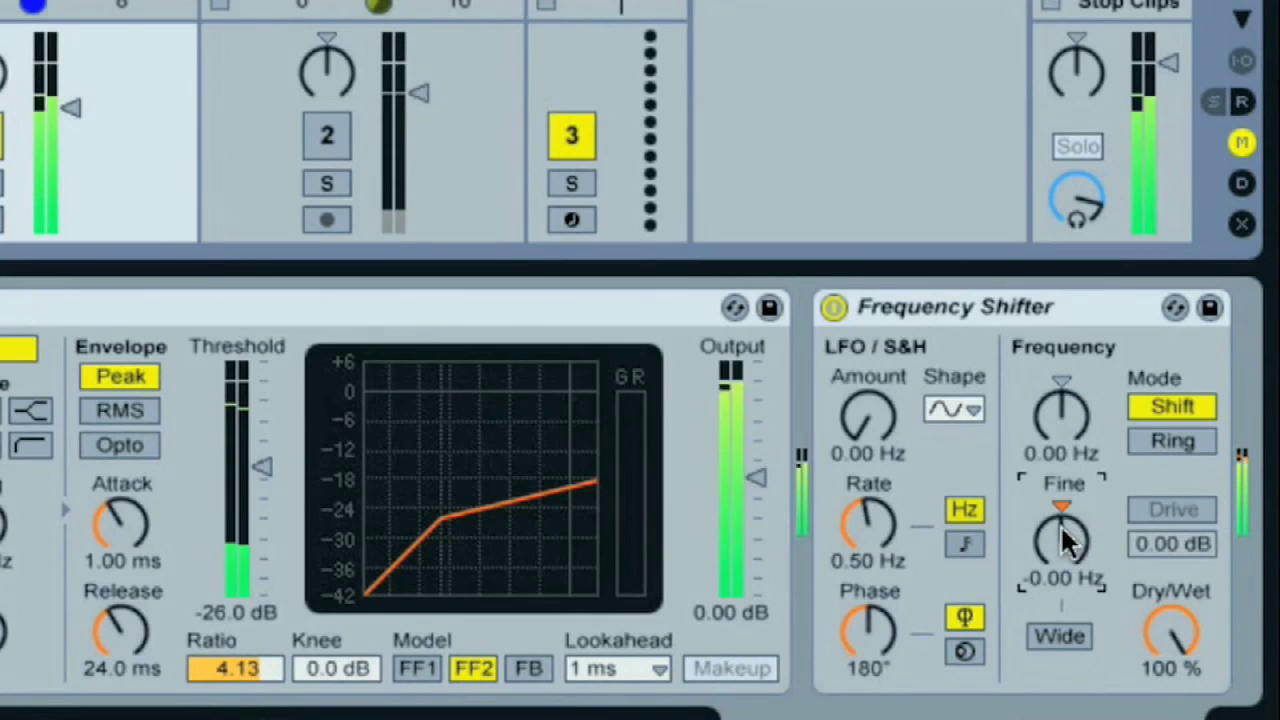
Reset Fine to 0.00 Hz, re-enable the Drums track, and start playback.
key(Delete)
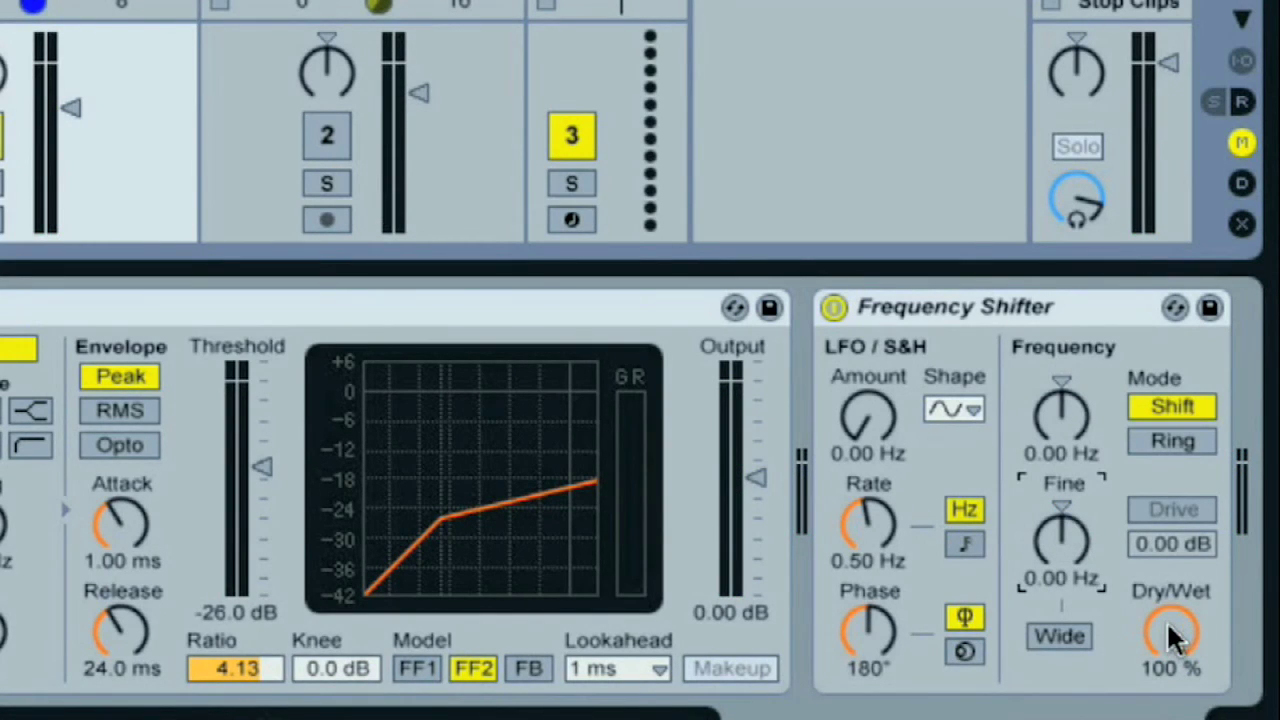
click(333, 130)
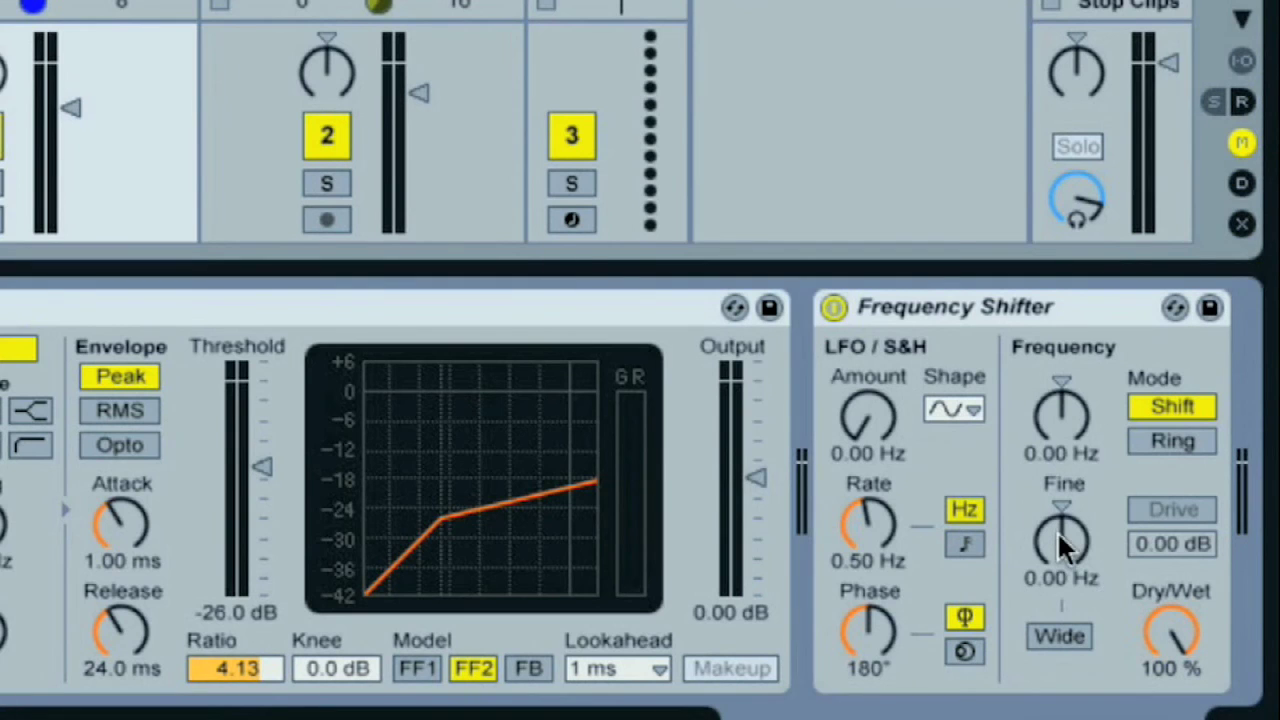
key(space)
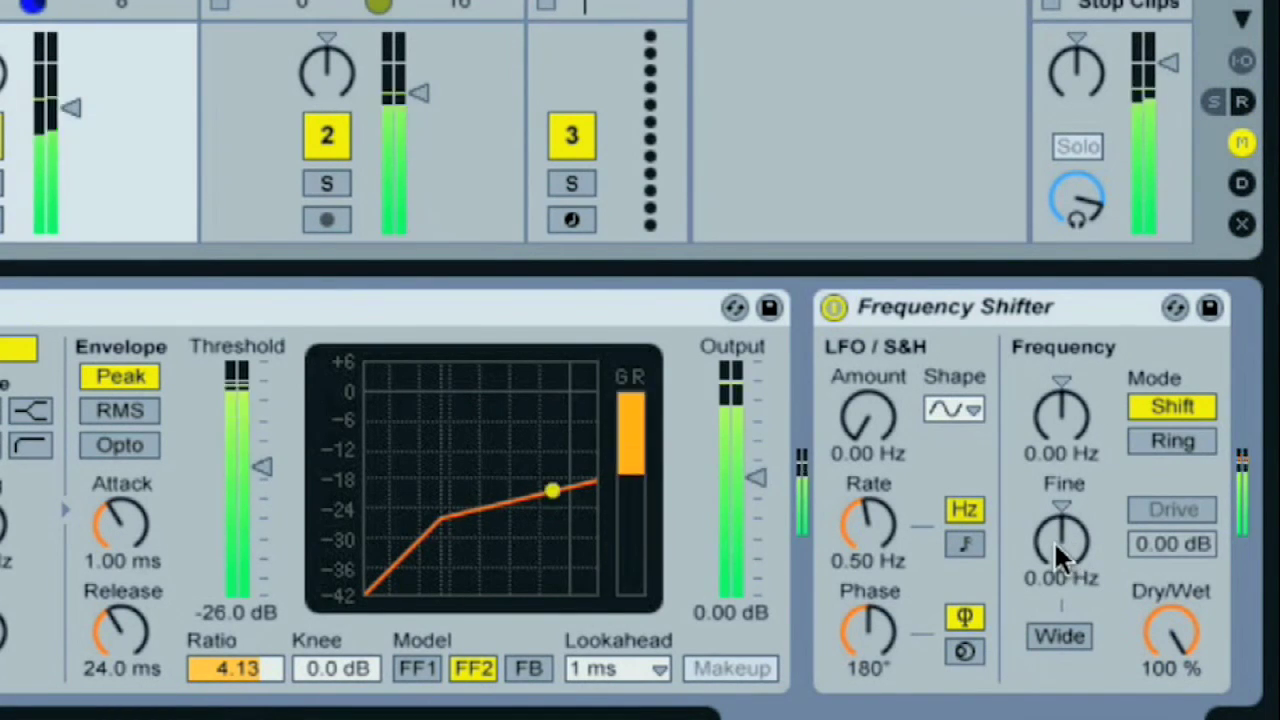
Sweep the Frequency Shifter's Fine knob up and down, resetting it to 0.00 Hz each time.
drag(1054, 540, 1066, 504)
key(Delete)
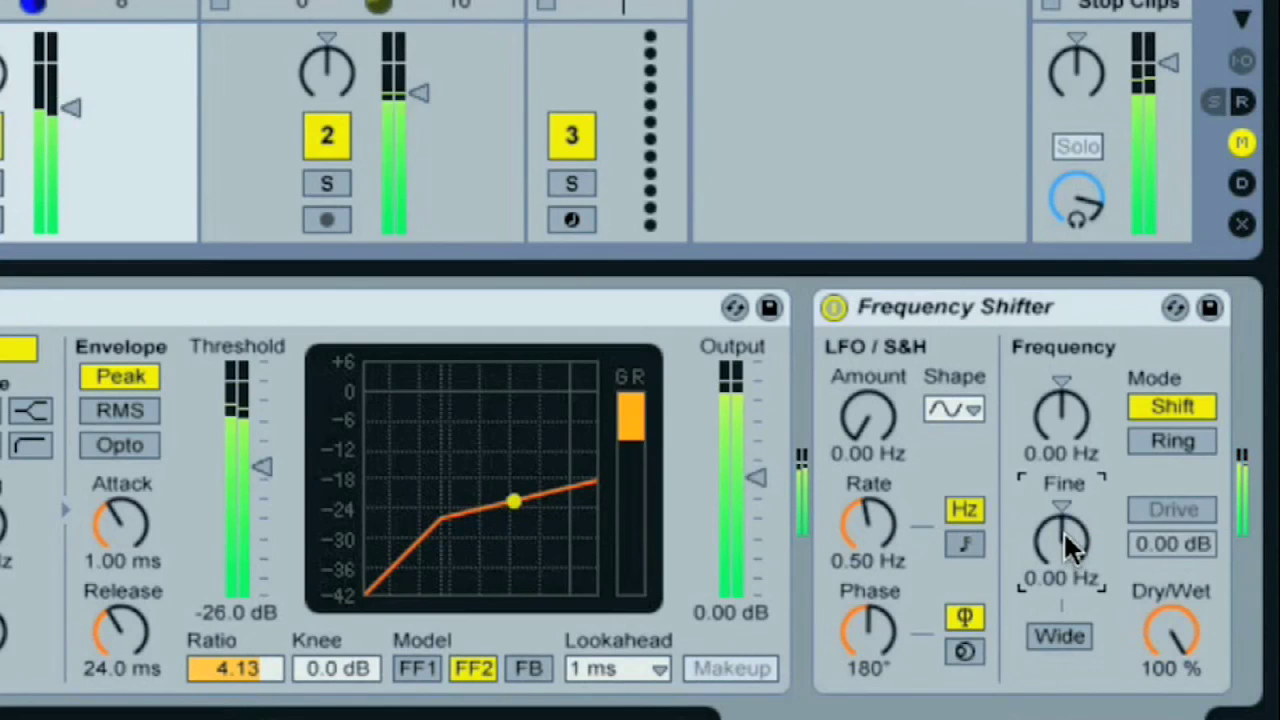
drag(1065, 536, 1065, 522)
key(Delete)
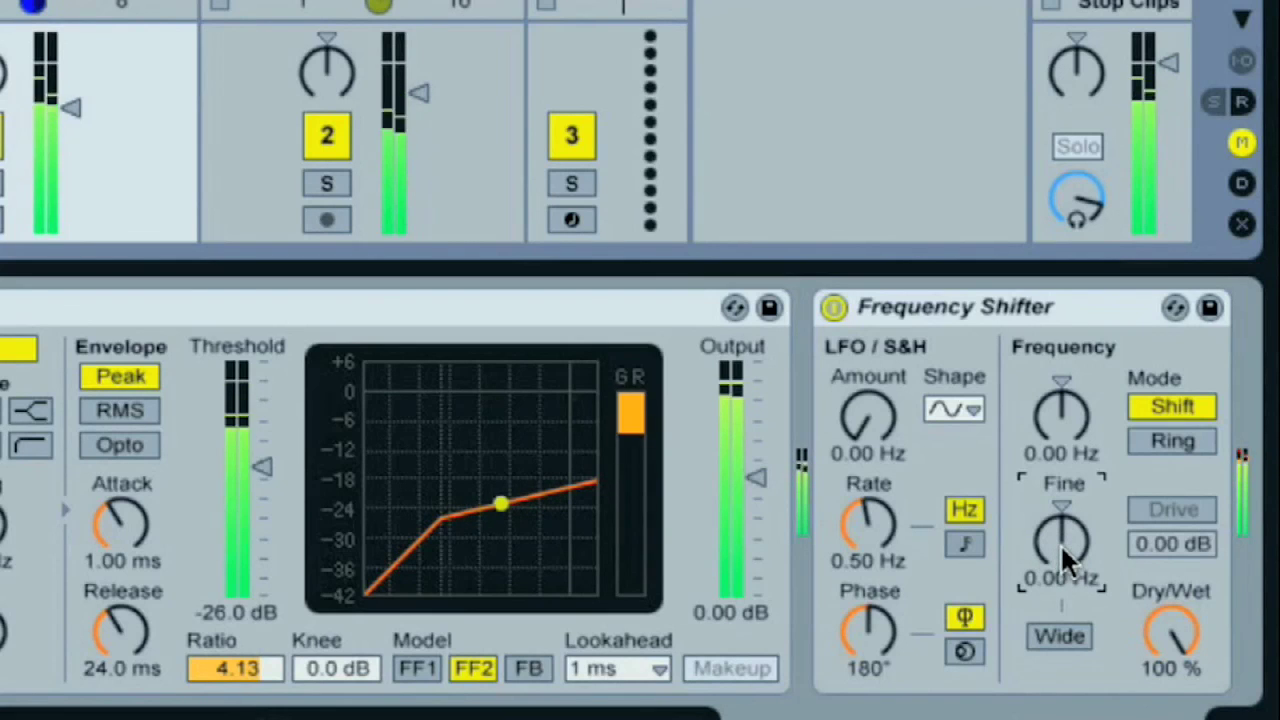
drag(1060, 543, 1057, 538)
key(Delete)
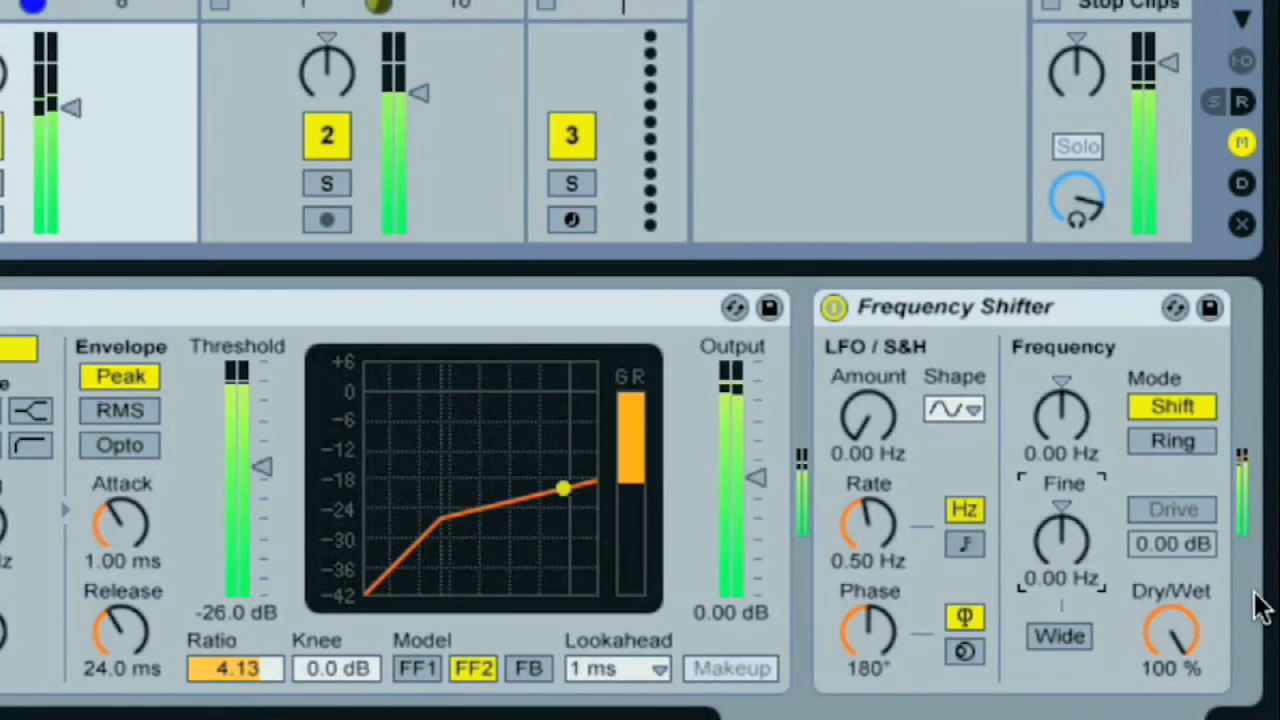